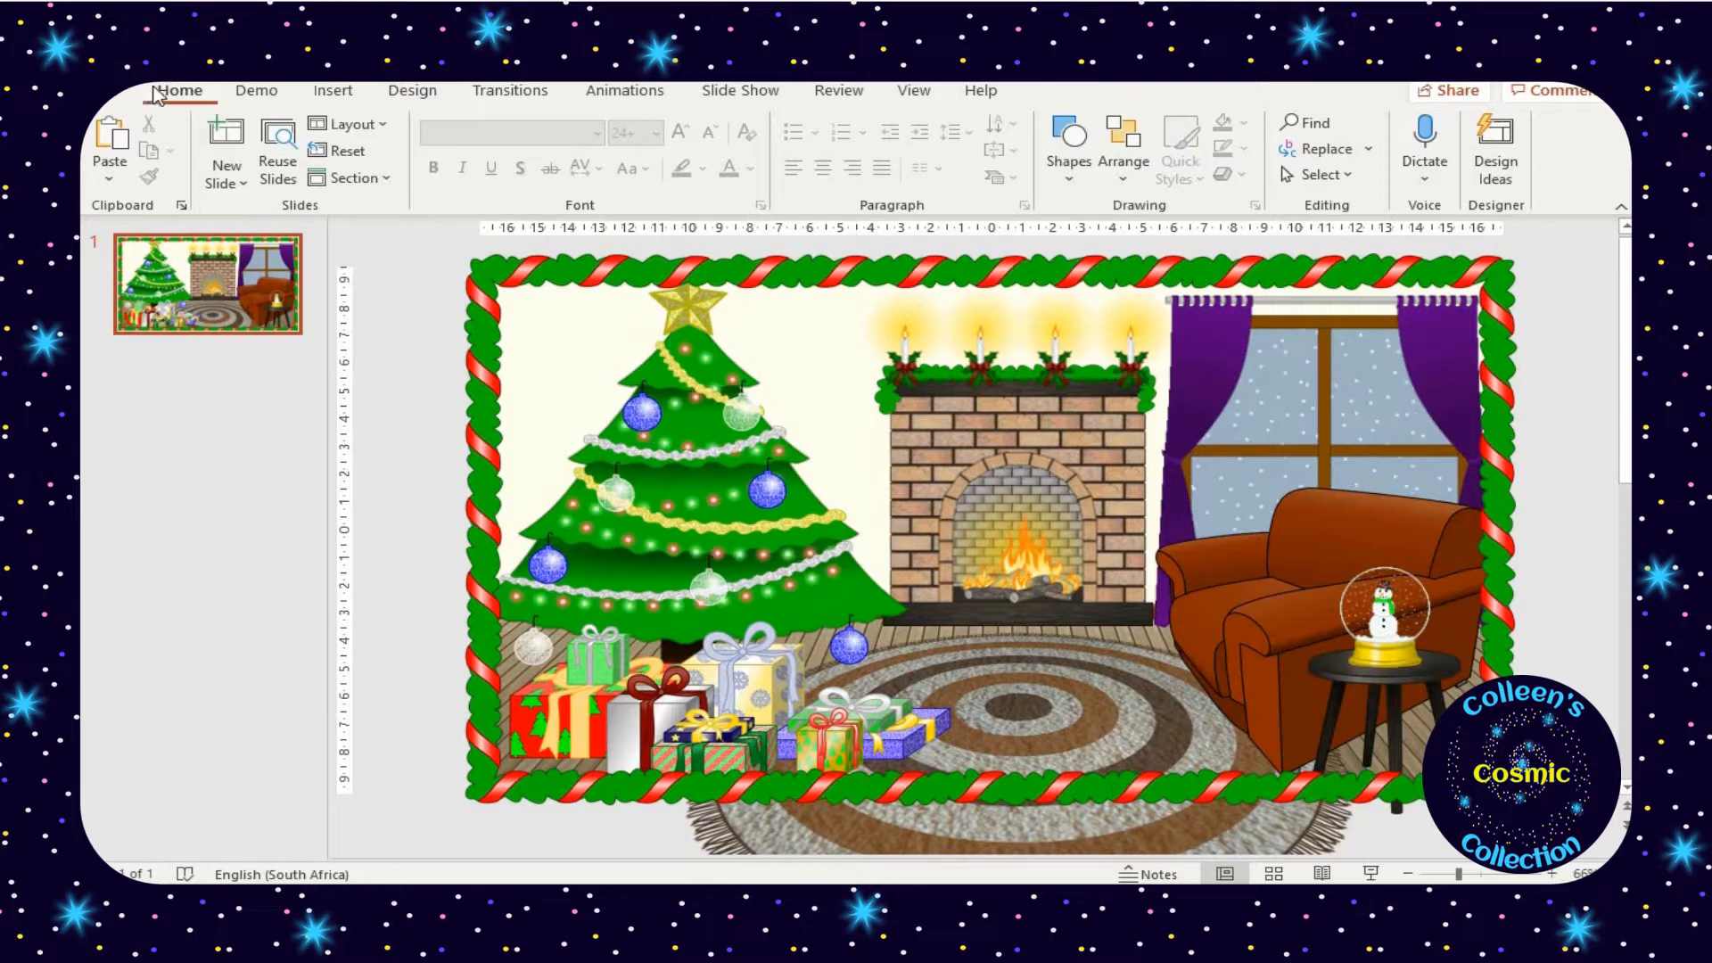
Start saving a copy of the presentation in the Demo clipart folder with the Animated GIF Format (*.gif) file type
{"action": "left_click", "coordinate": [112, 97]}
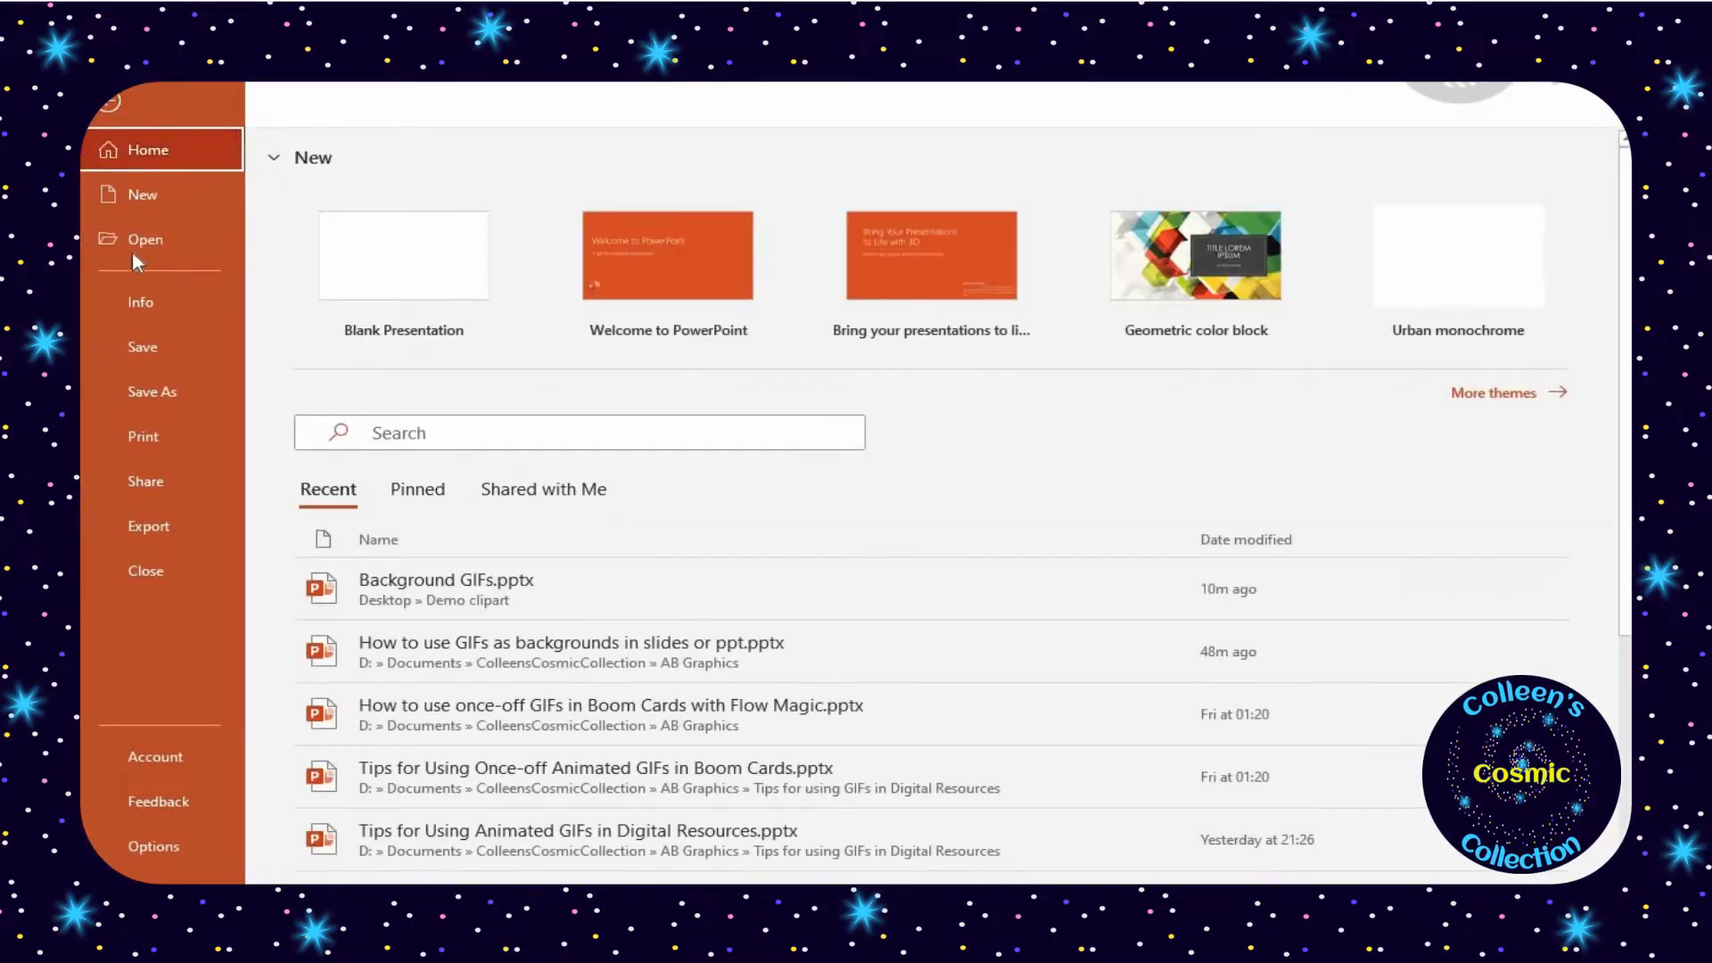
{"action": "left_click", "coordinate": [153, 392]}
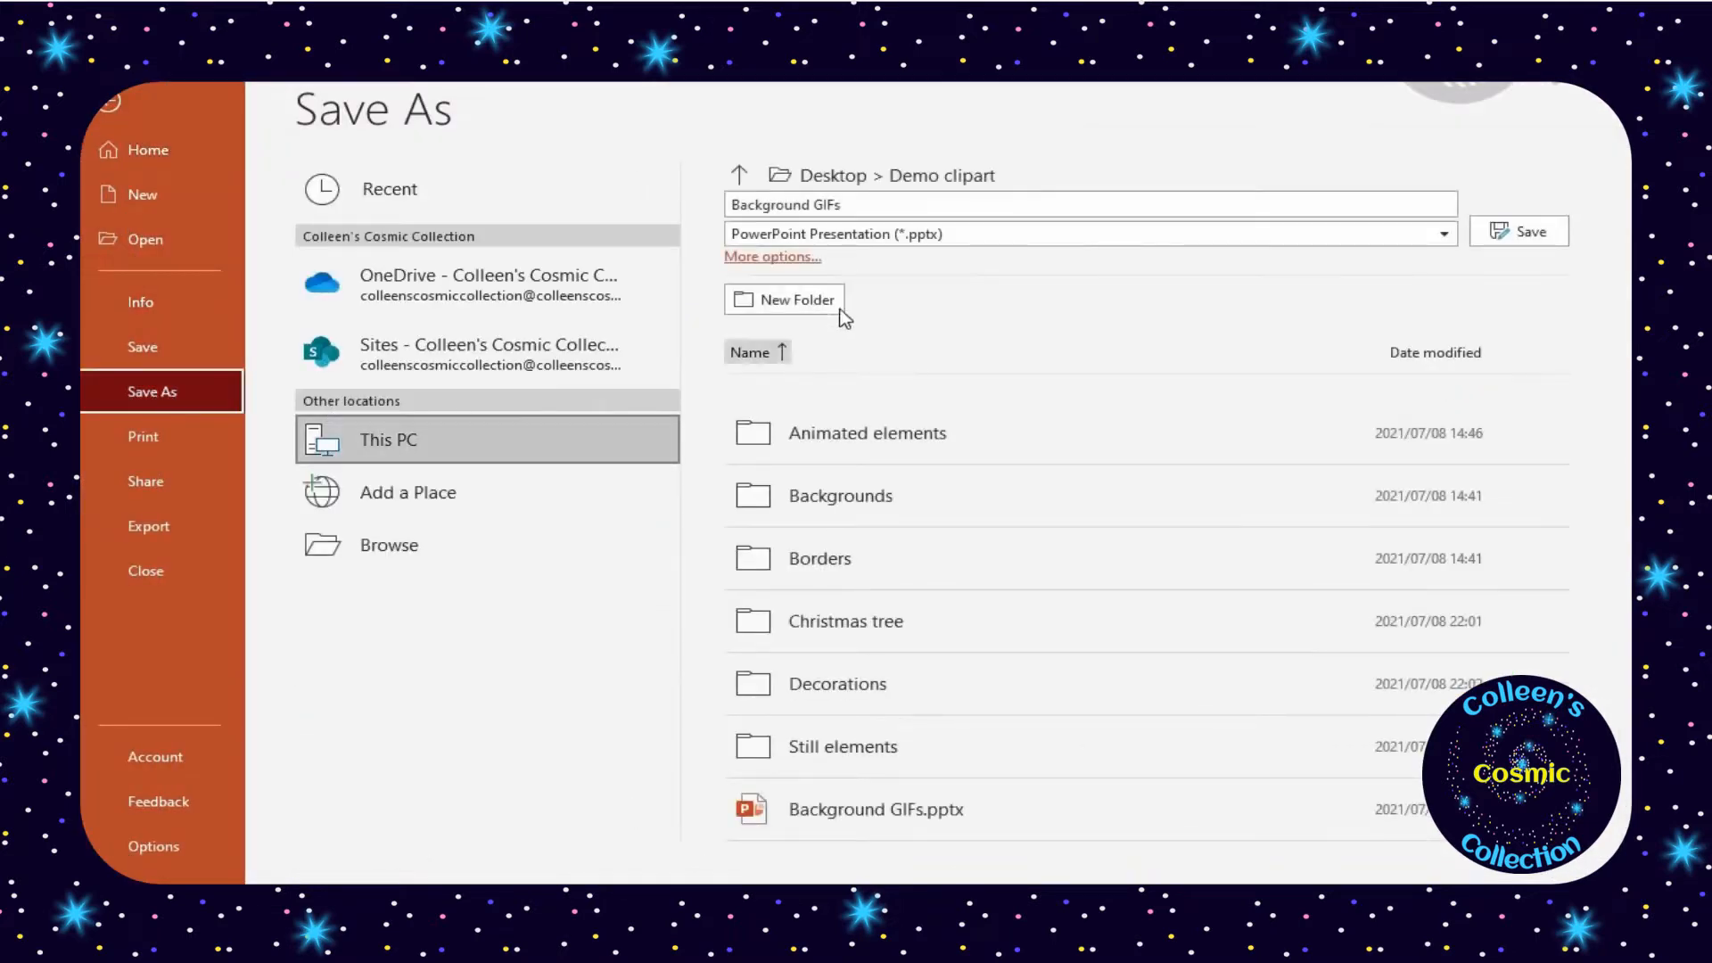
{"action": "left_click", "coordinate": [768, 258]}
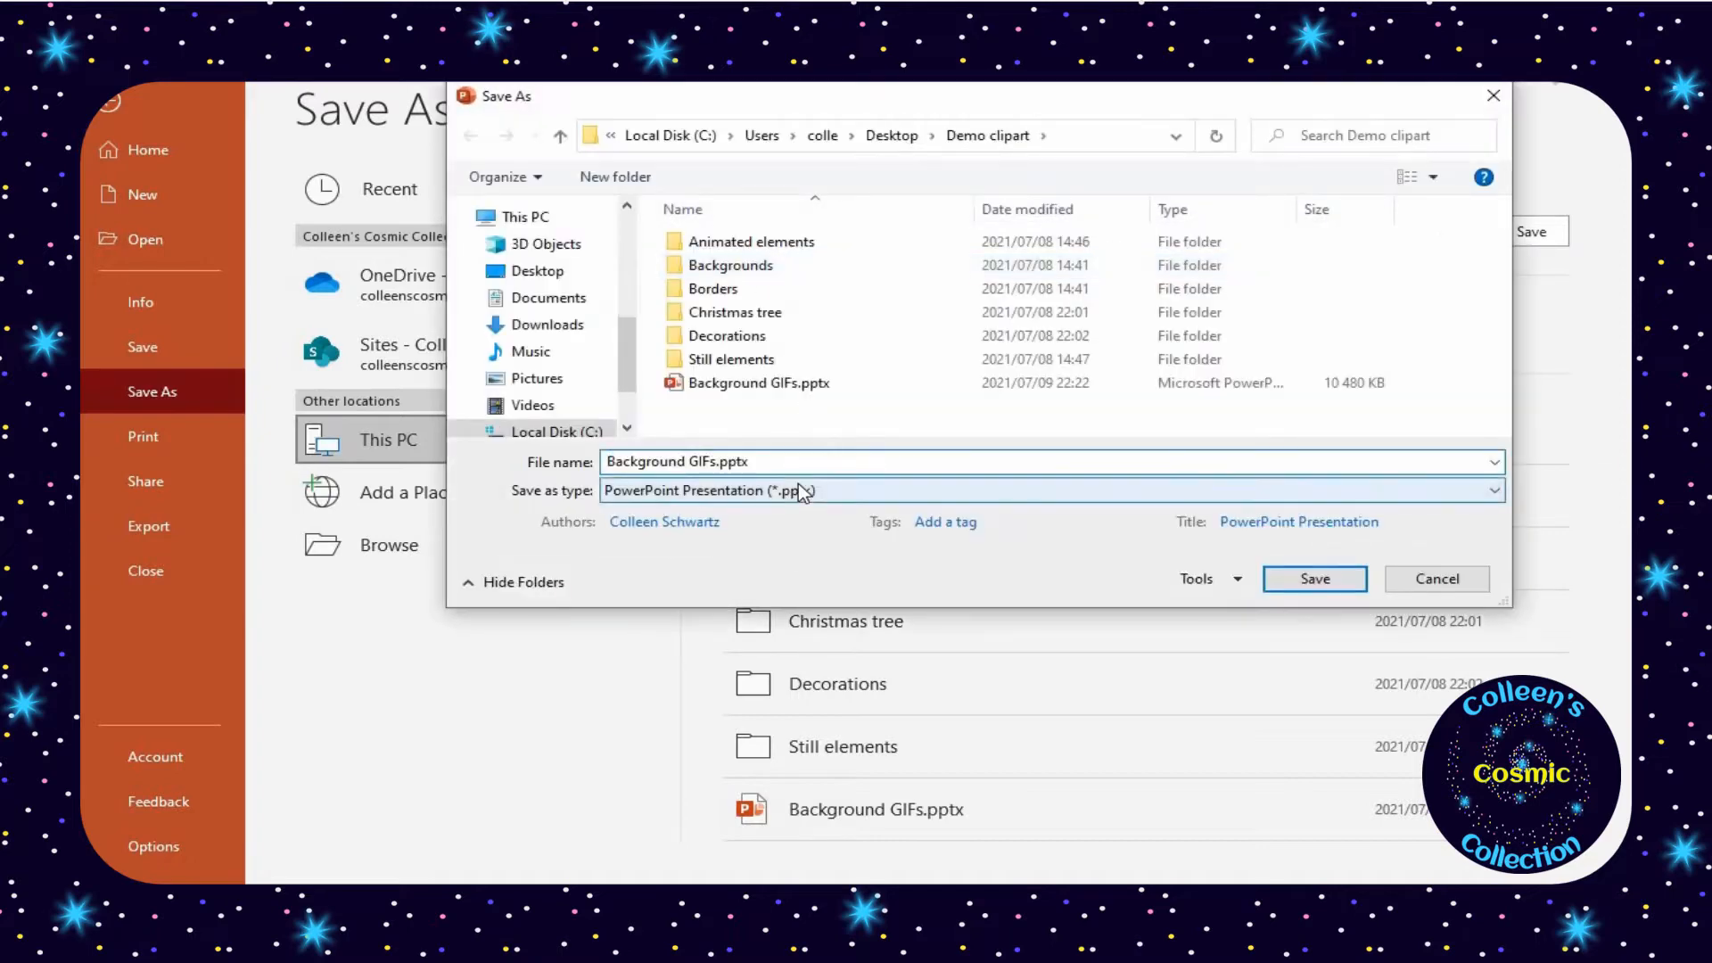
{"action": "left_click", "coordinate": [802, 490]}
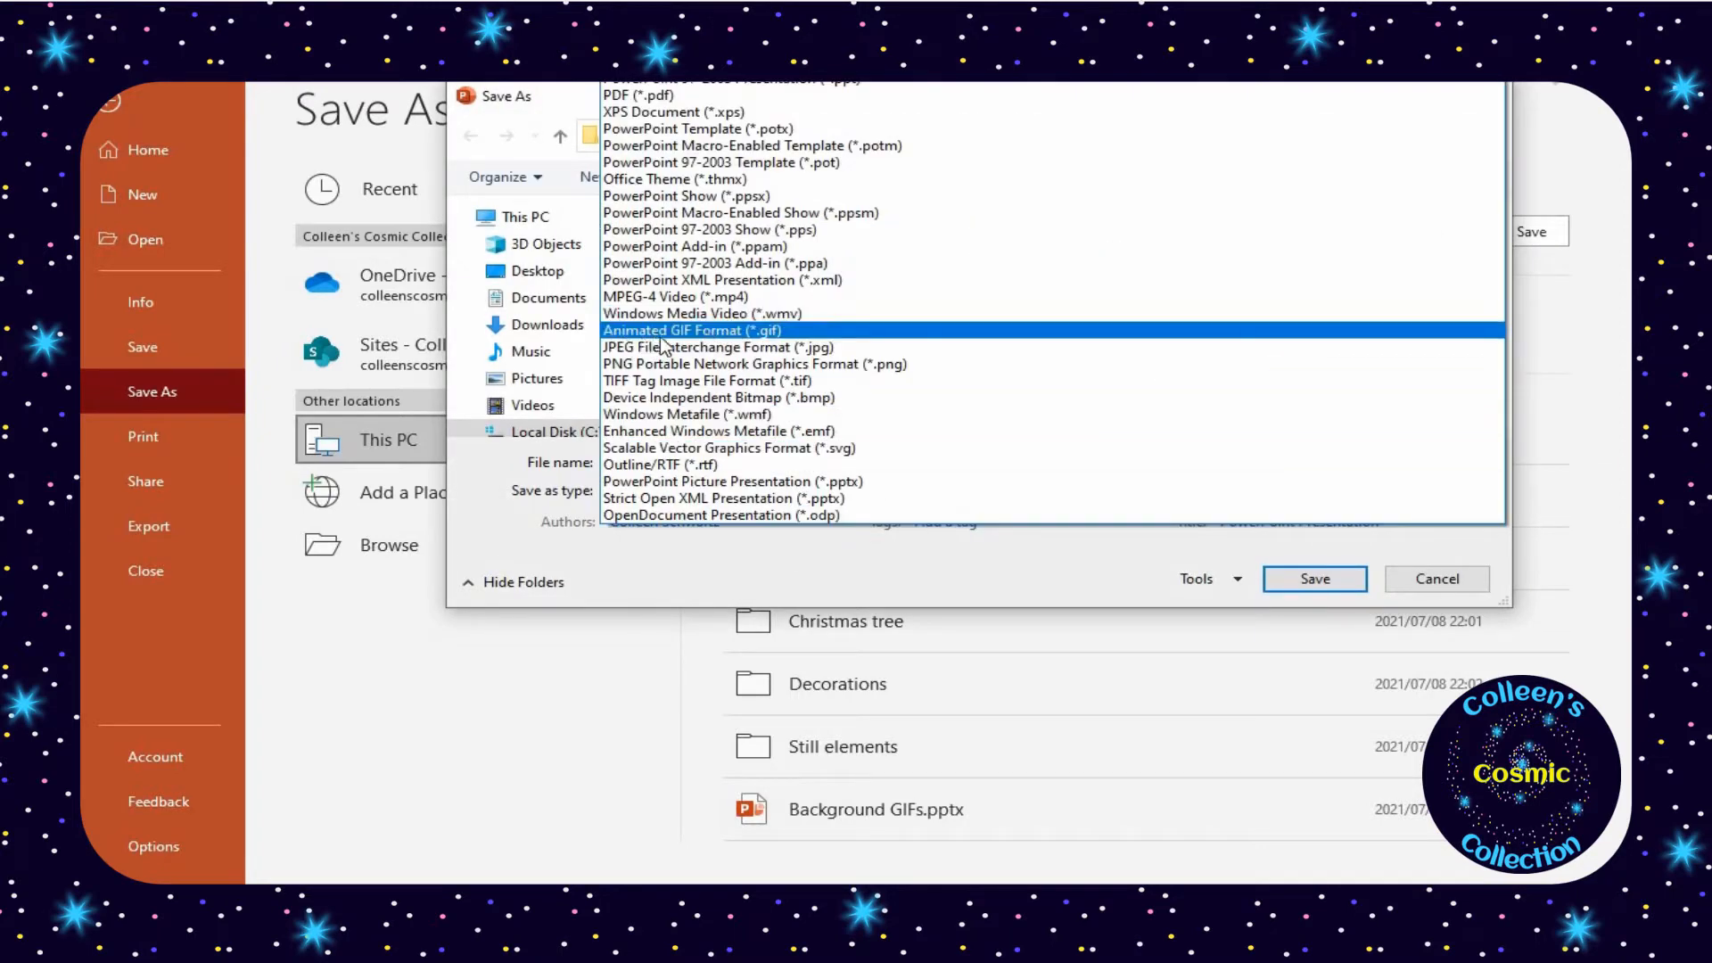
{"action": "left_click", "coordinate": [721, 332]}
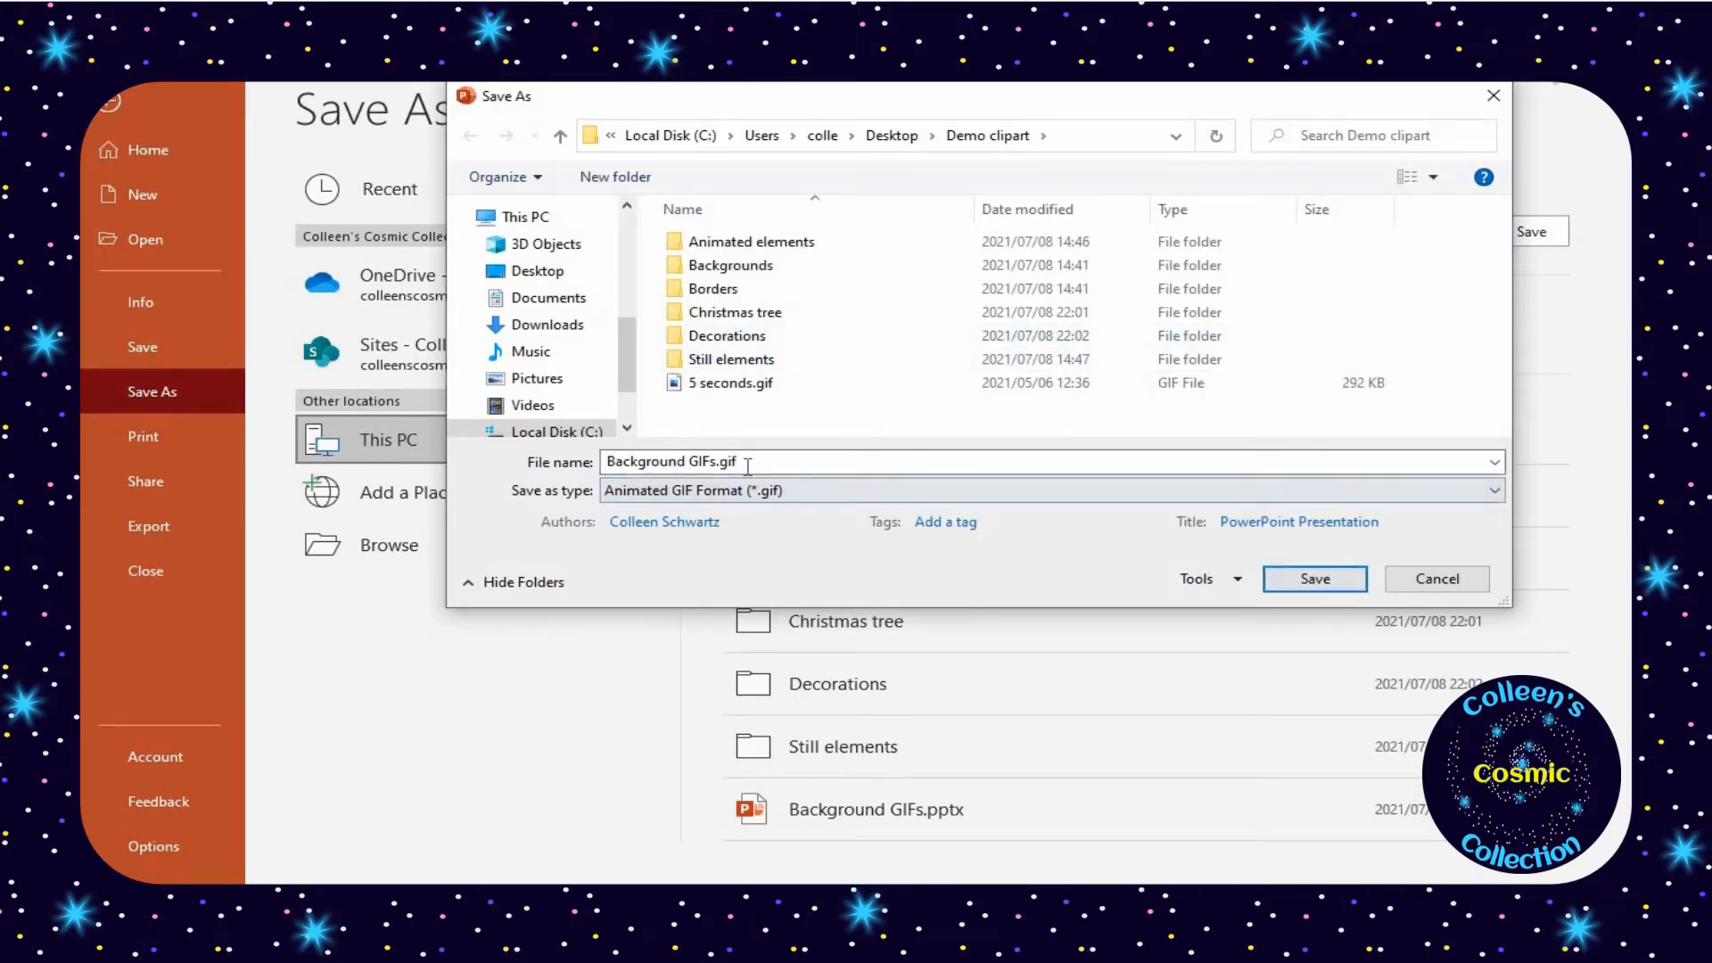
Name the GIF file Christmas Background and save it
{"action": "left_click", "coordinate": [720, 462]}
{"action": "left_click_drag", "start_coordinate": [607, 462], "coordinate": [715, 468]}
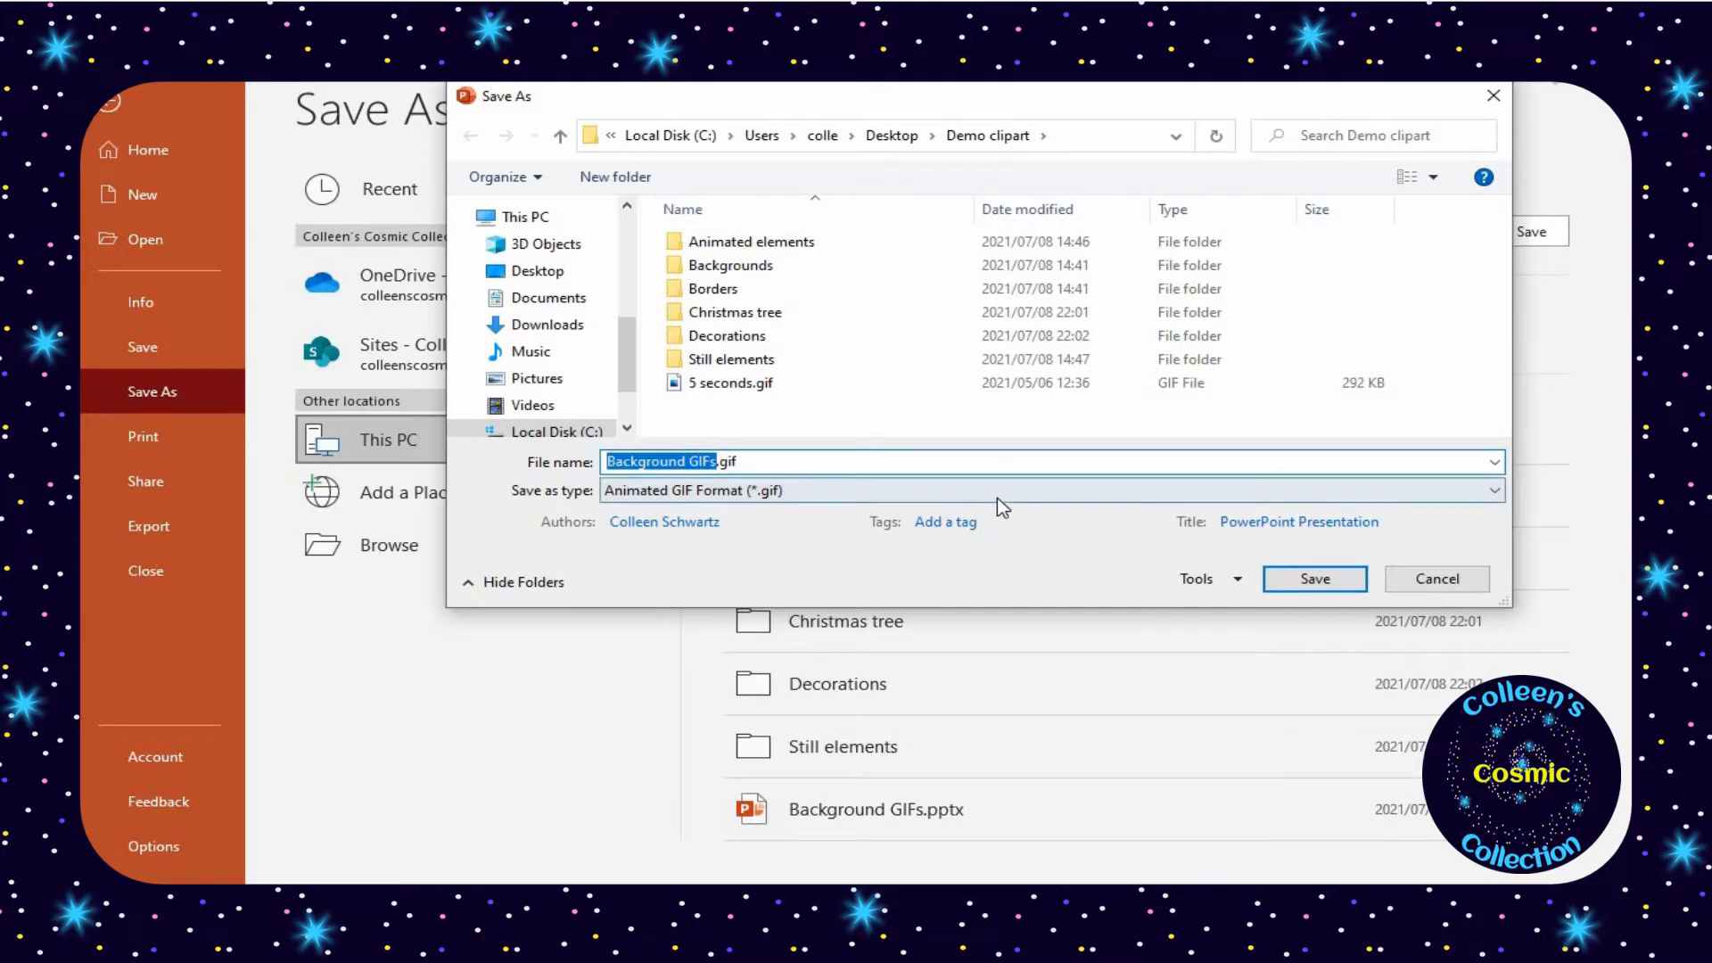
{"action": "type", "text": "Christmas"}
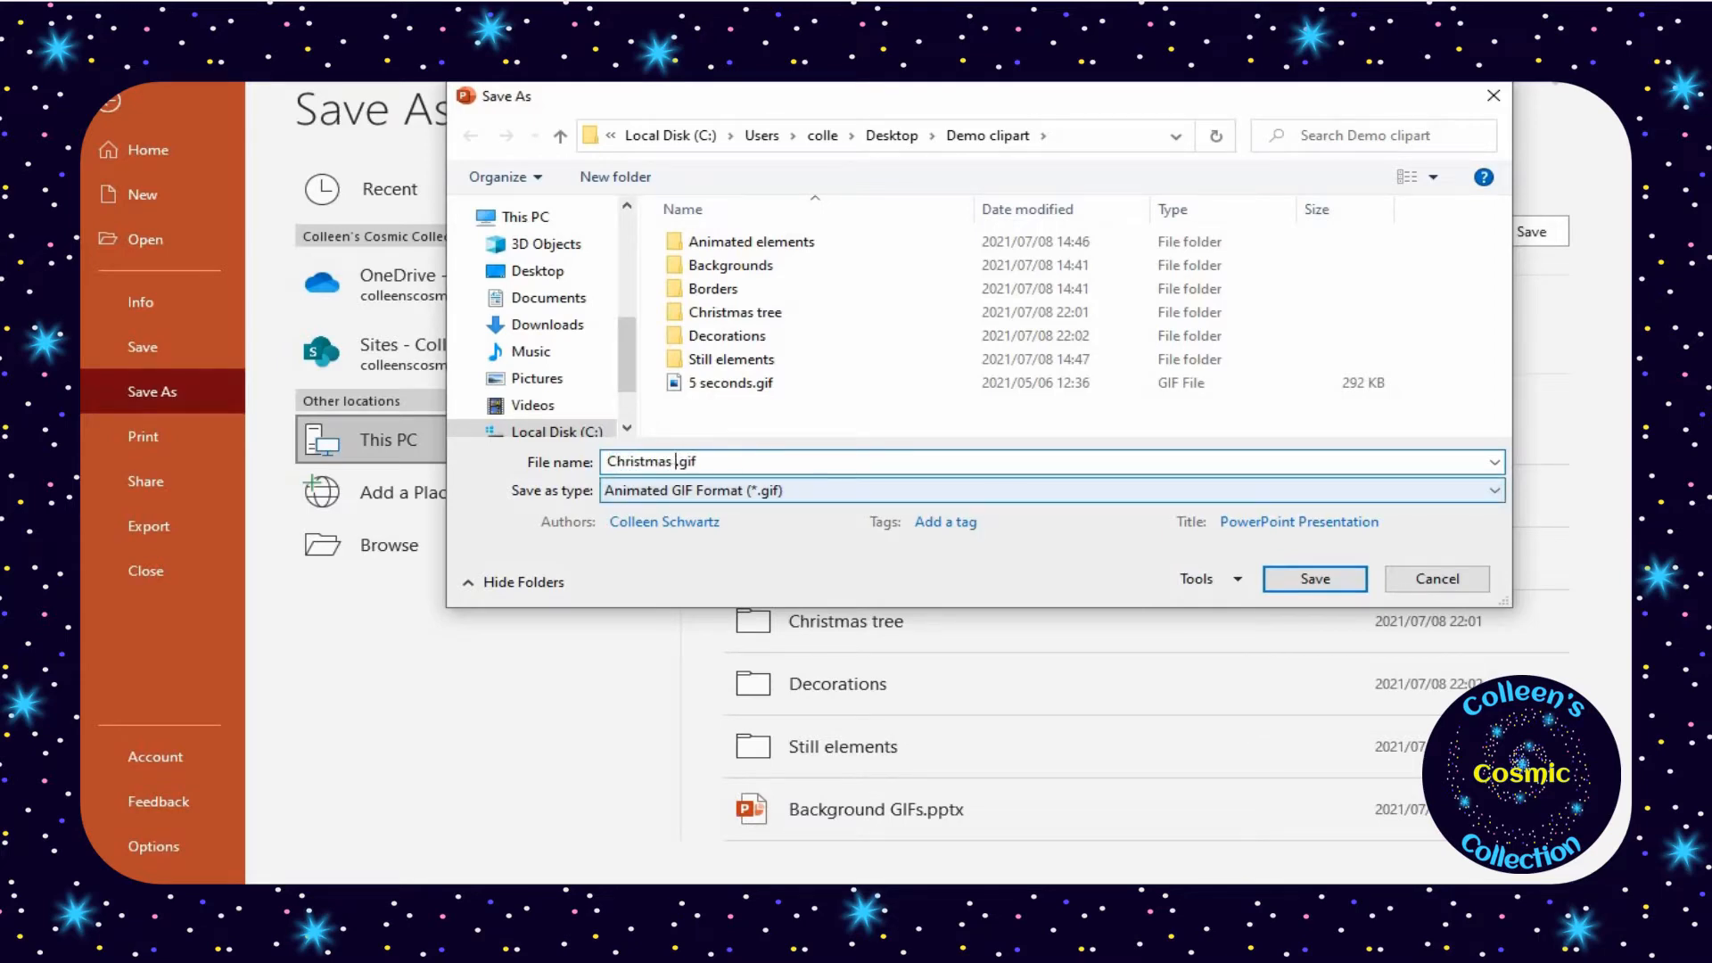
{"action": "type", "text": " Background"}
{"action": "key", "text": "Return"}
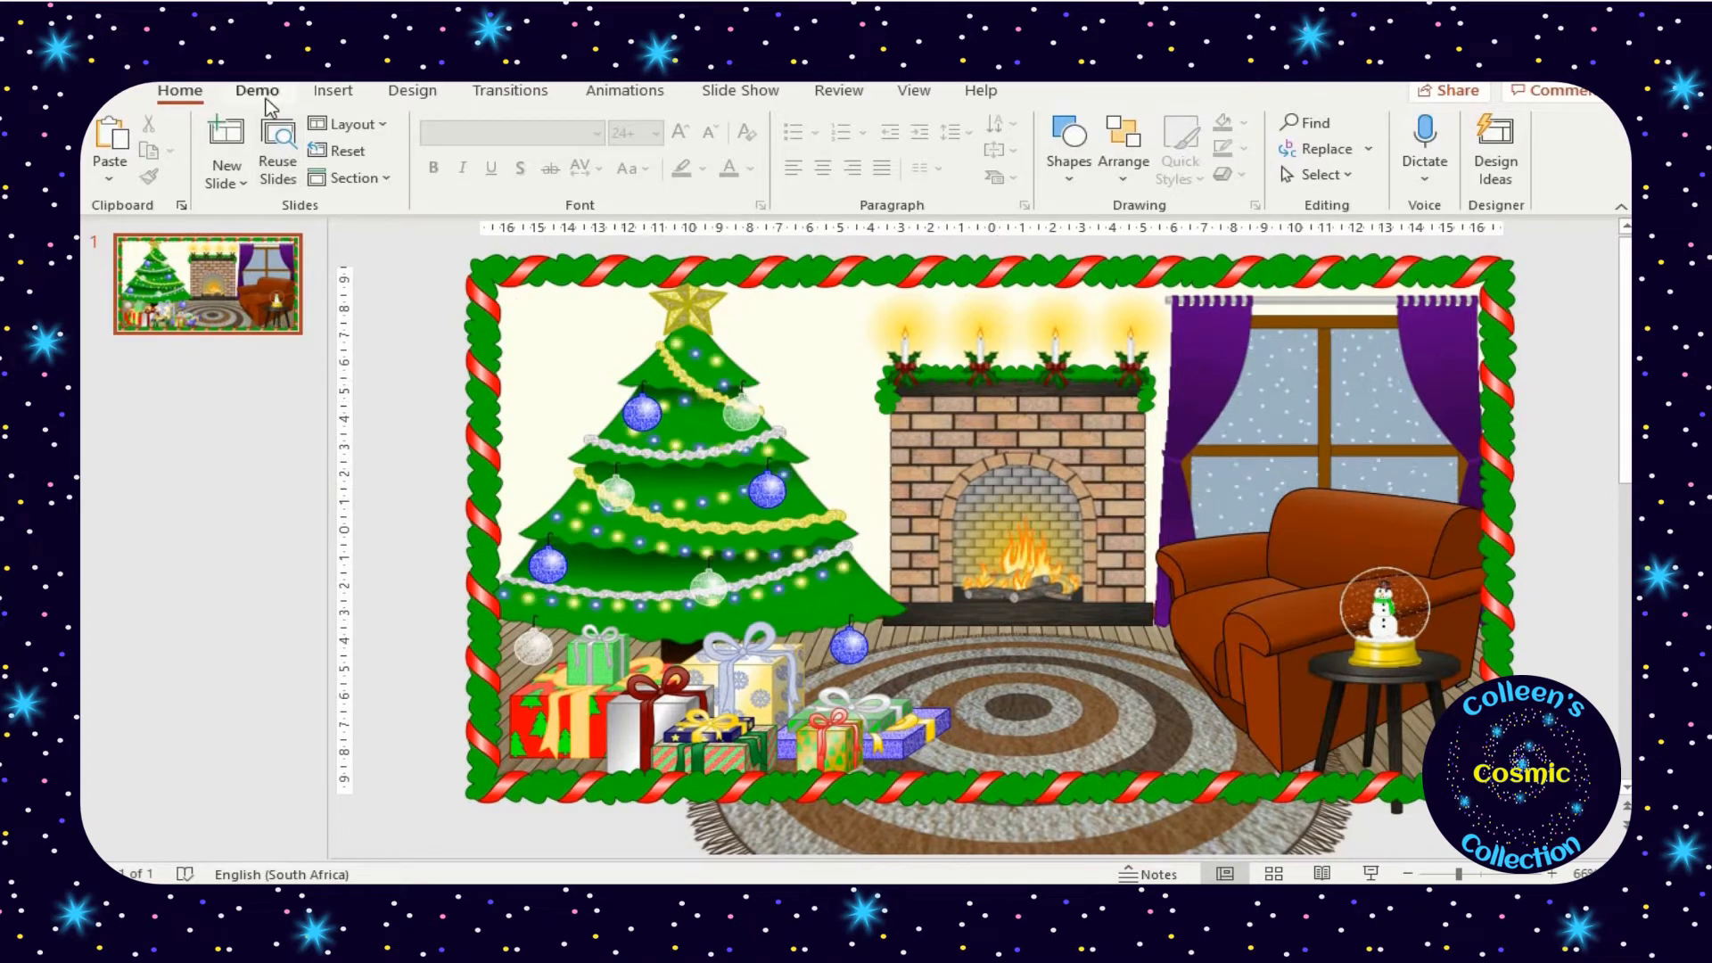
Add a second slide and delete its title and text placeholders
{"action": "left_click", "coordinate": [229, 153]}
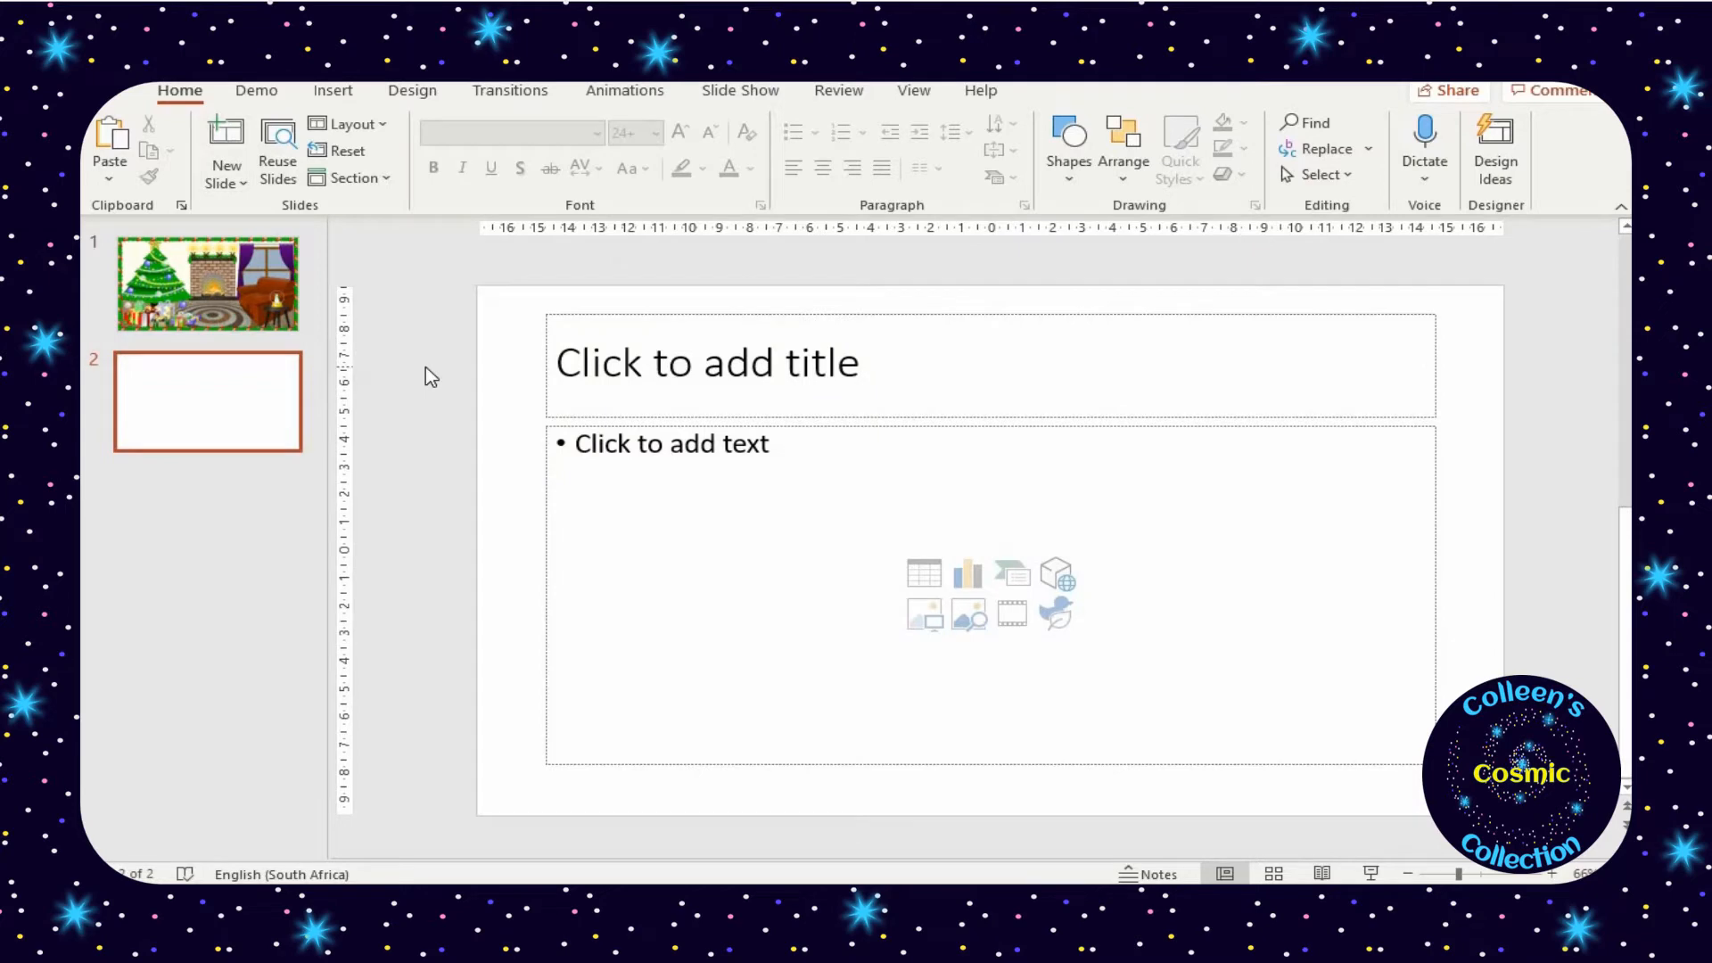
{"action": "key", "text": "ctrl+a"}
{"action": "key", "text": "Delete"}
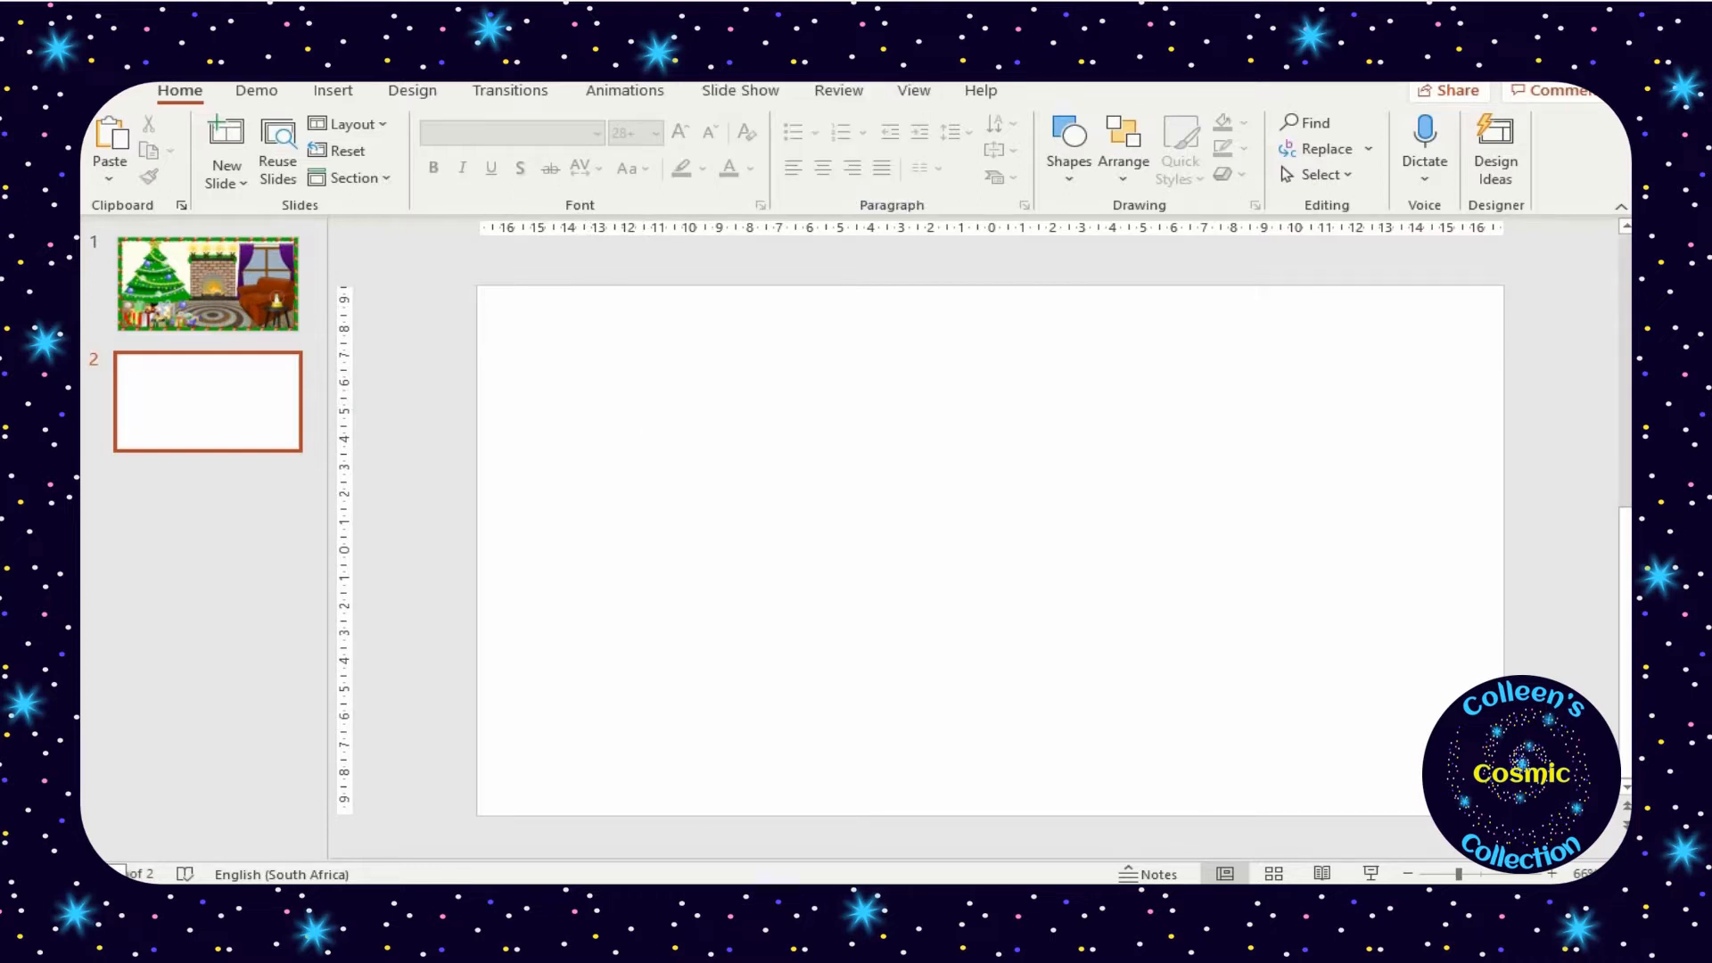
Insert Christmas Background.gif from the Demo clipart folder on slide 2, align it with the slide's corner and enlarge it to fill the slide
{"action": "left_click", "coordinate": [258, 90]}
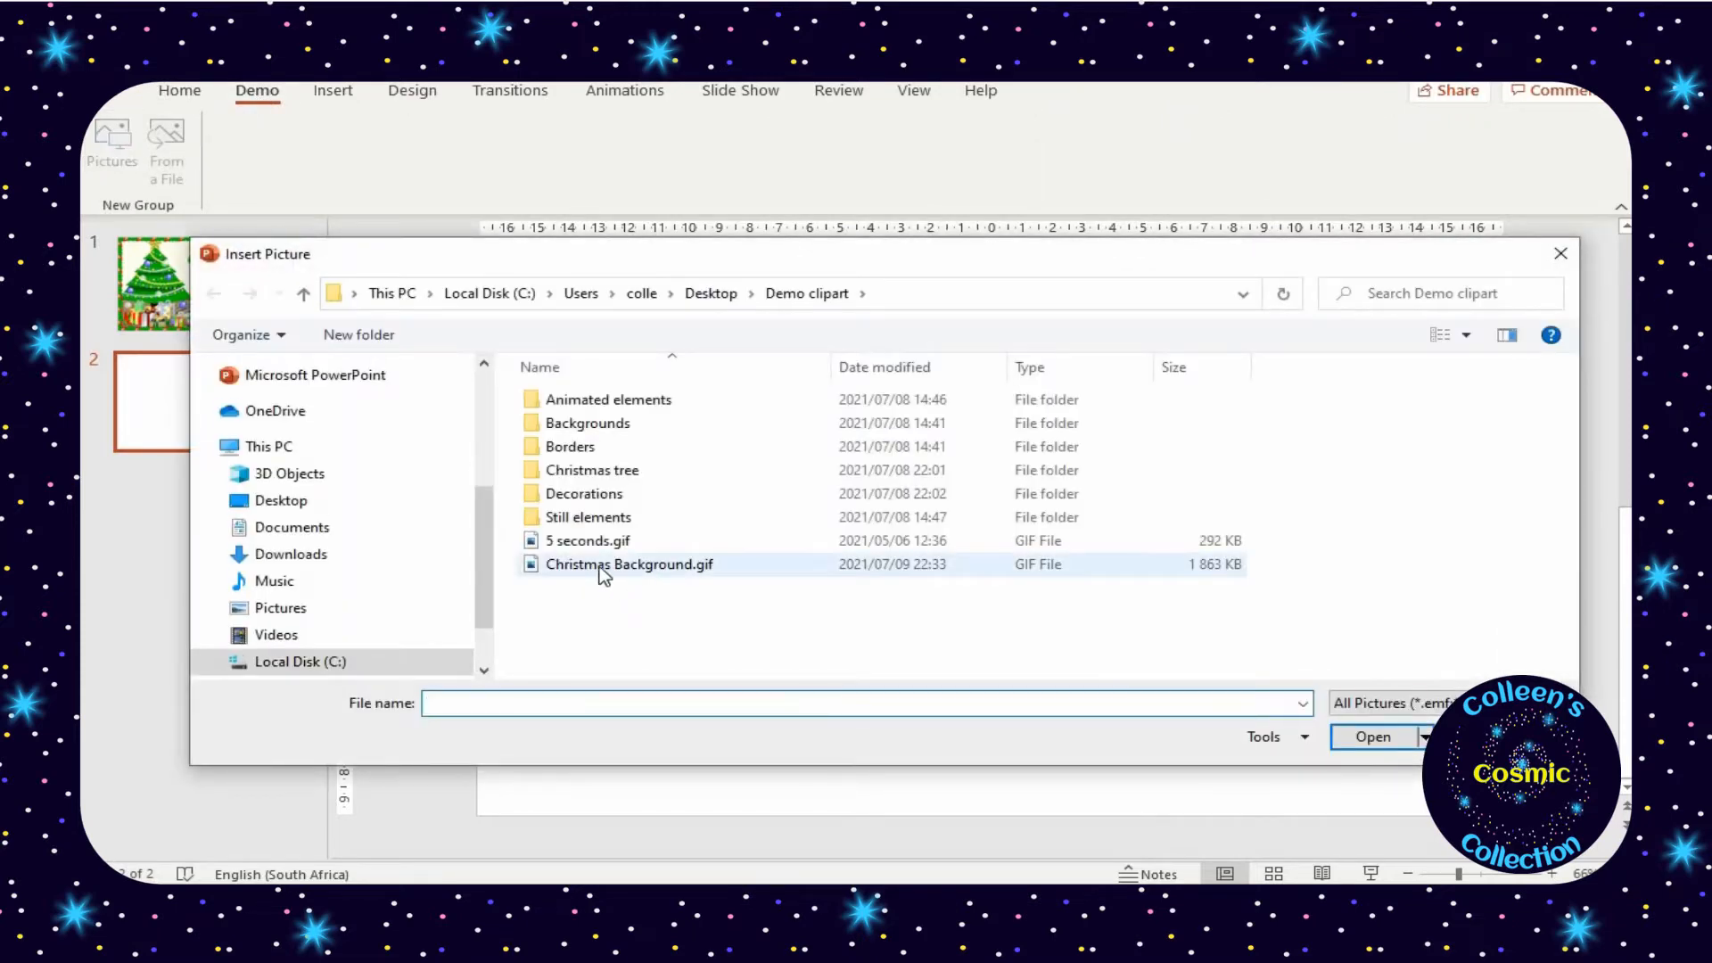
{"action": "double_click", "coordinate": [633, 570]}
{"action": "left_click_drag", "start_coordinate": [866, 547], "coordinate": [705, 460]}
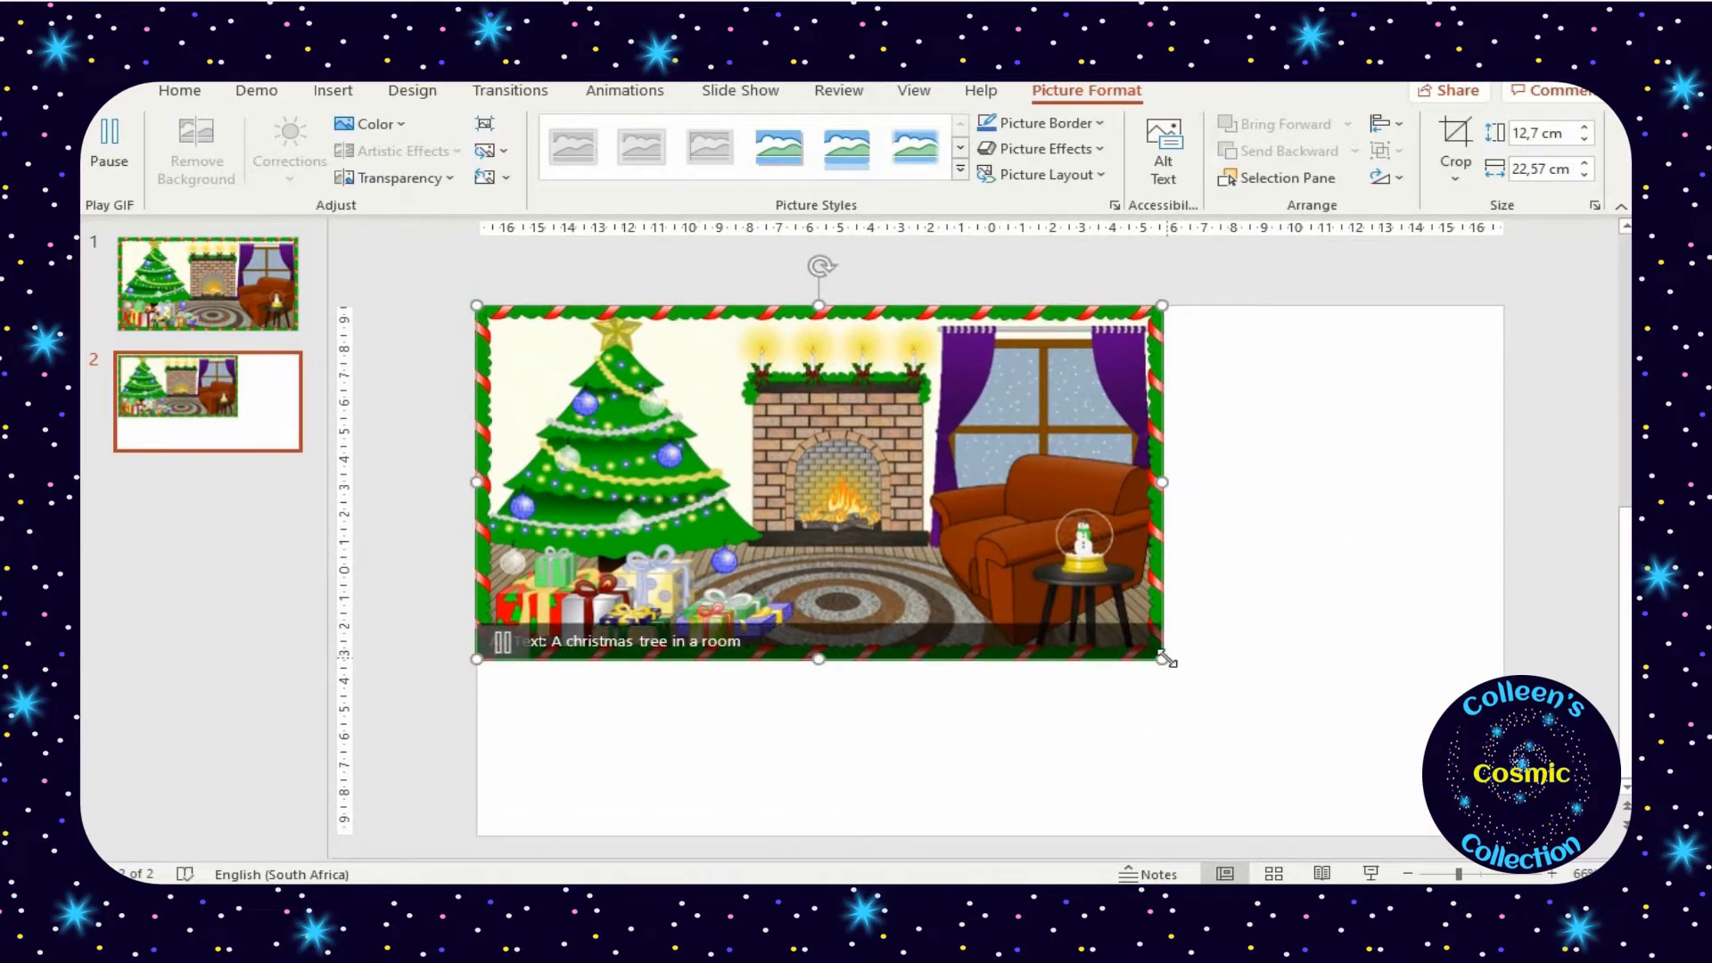
{"action": "left_click_drag", "start_coordinate": [1165, 658], "coordinate": [1506, 817]}
{"action": "left_click", "coordinate": [1555, 767]}
Shift the inserted GIF on slide 2 out of alignment, look at its picture options, and move it back to cover the slide
{"action": "mouse_move", "coordinate": [981, 581]}
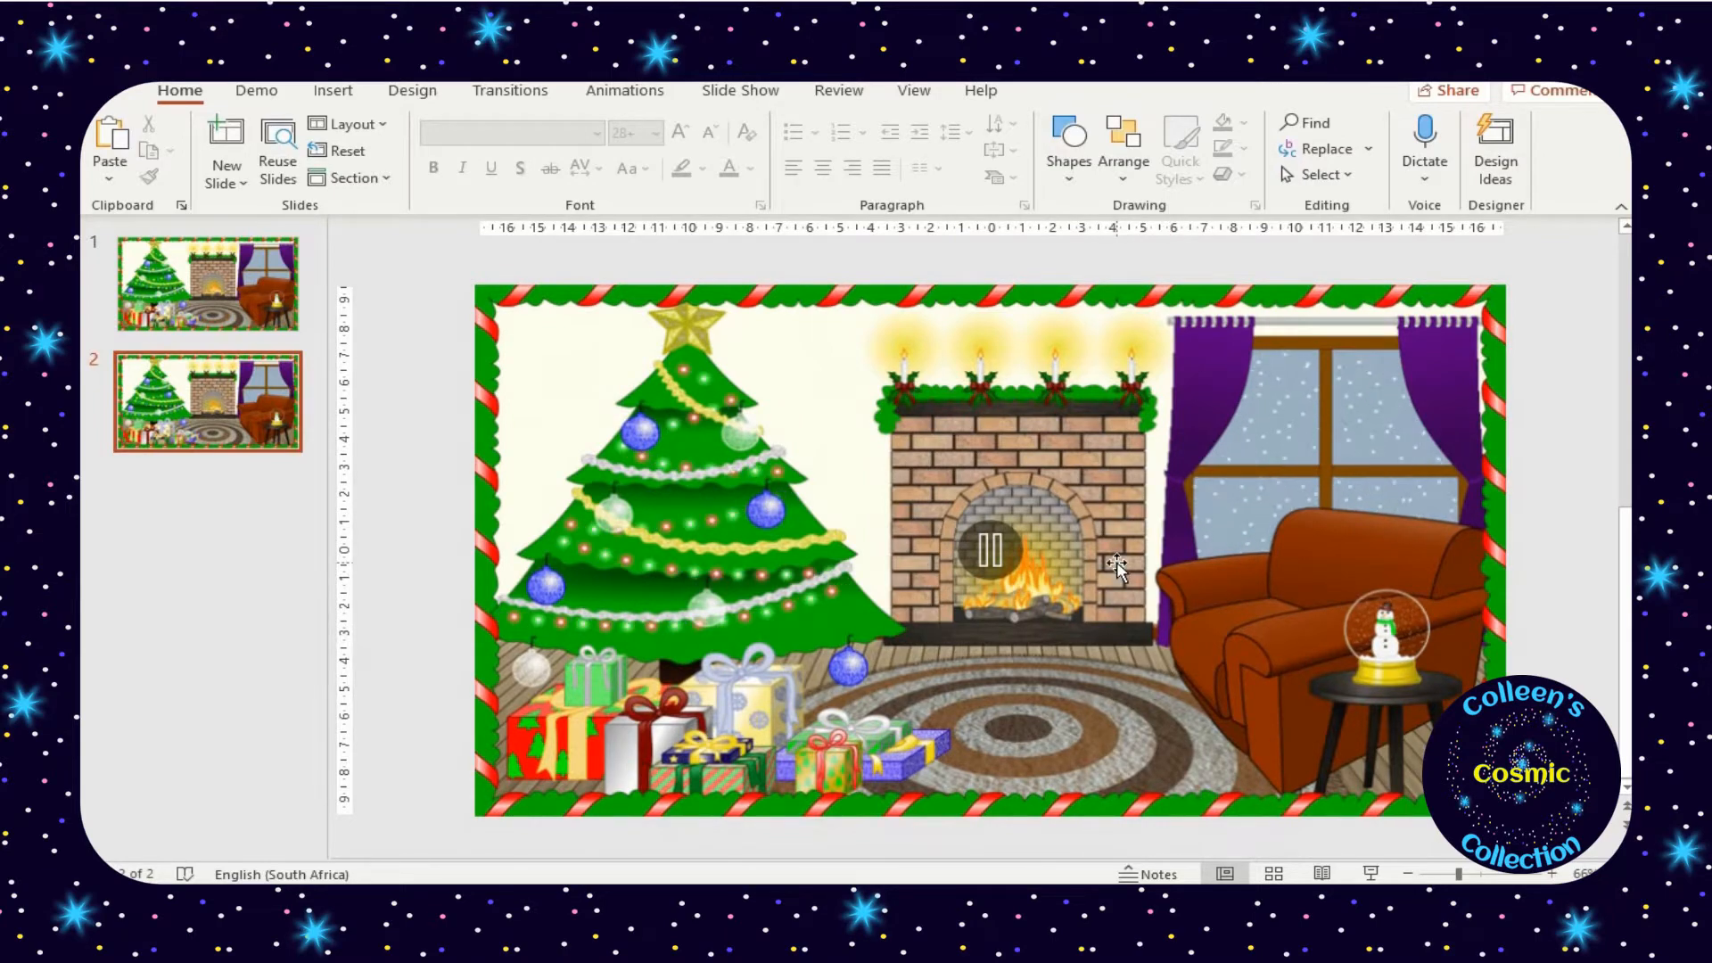
{"action": "left_click_drag", "start_coordinate": [926, 421], "coordinate": [1105, 435]}
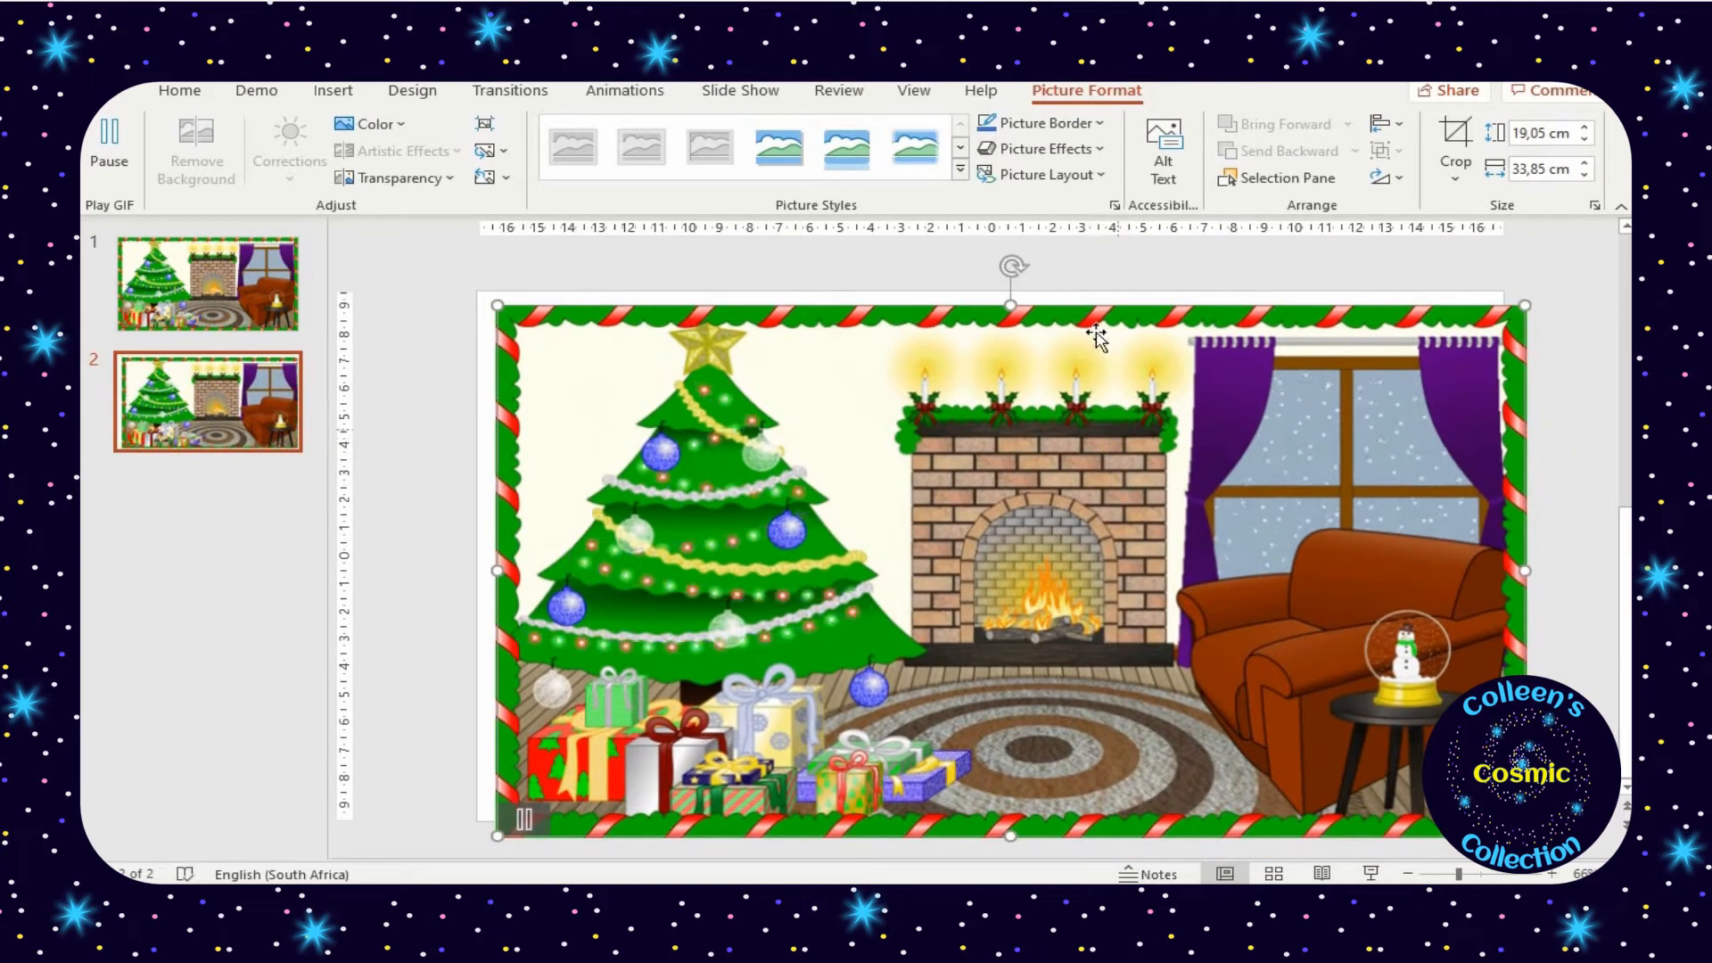
{"action": "right_click", "coordinate": [1047, 393]}
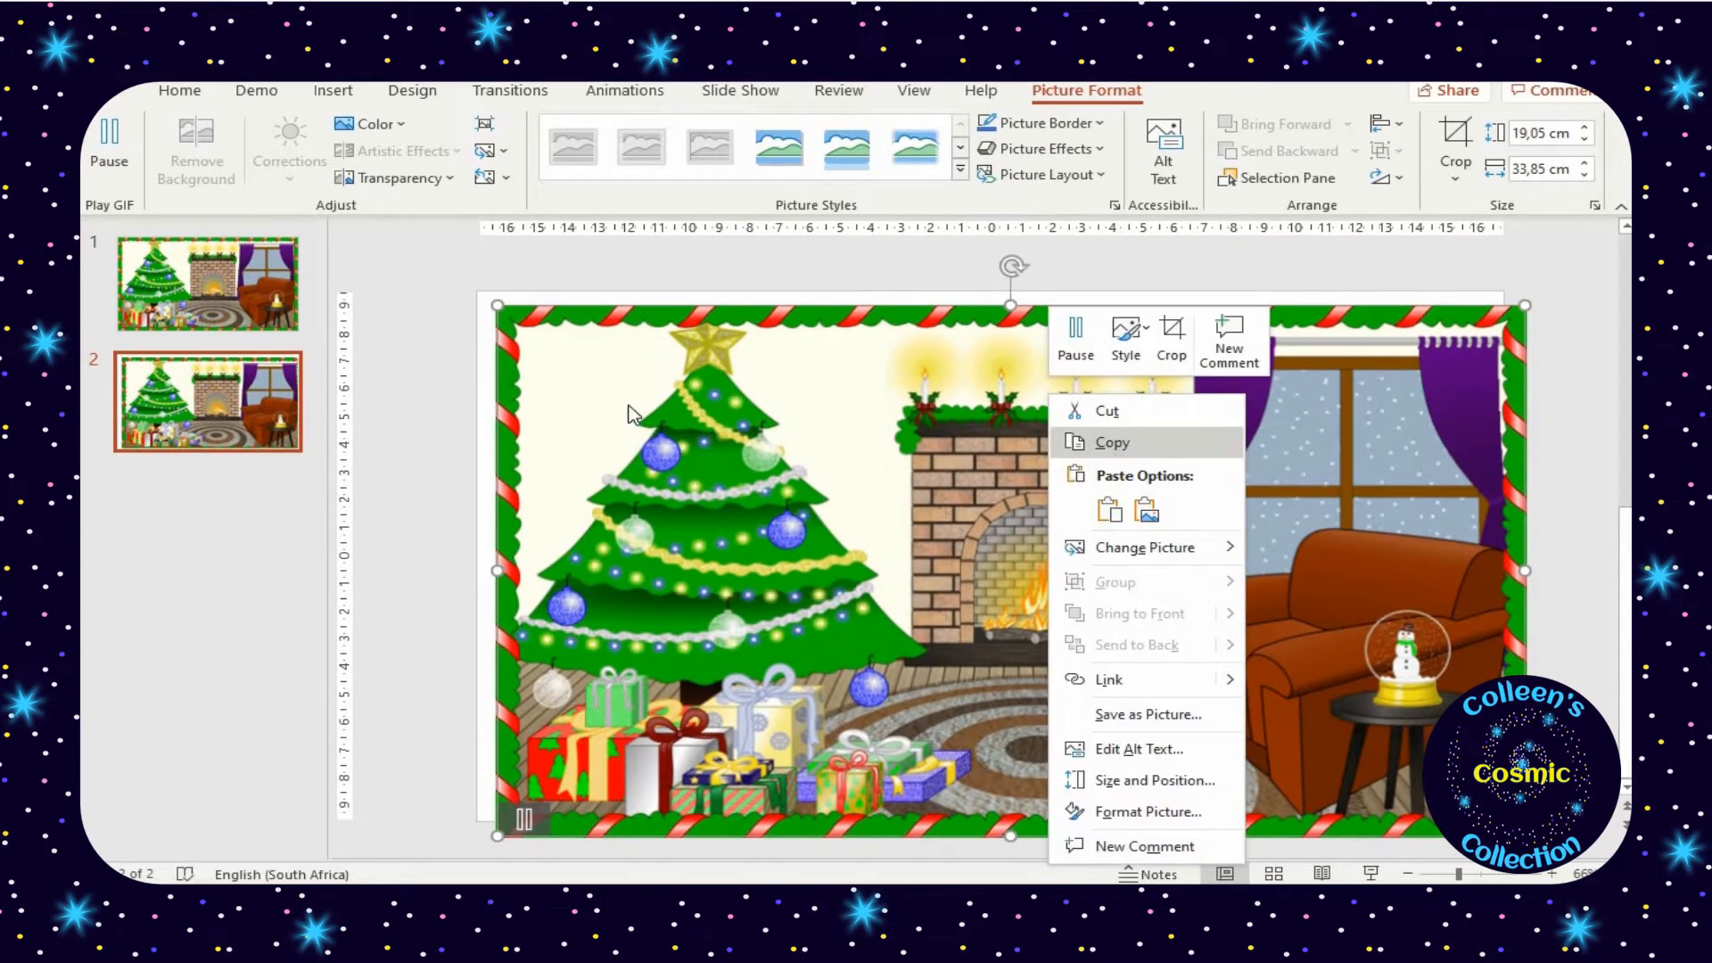
{"action": "left_click", "coordinate": [702, 268]}
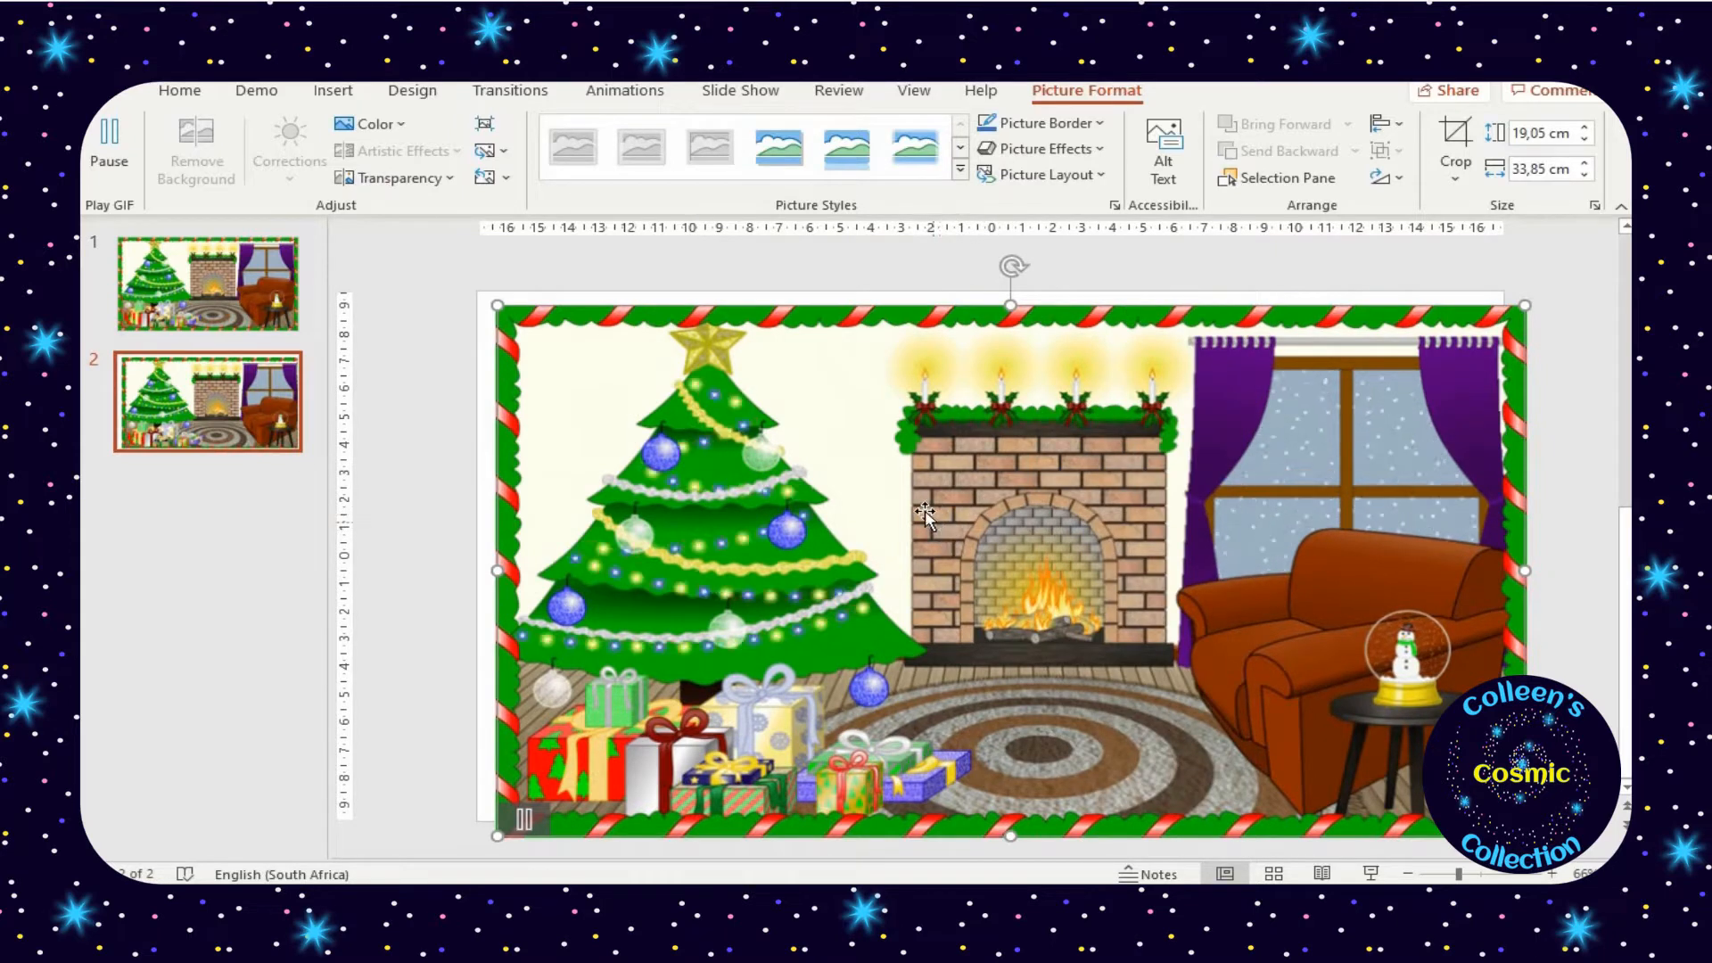
{"action": "left_click_drag", "start_coordinate": [939, 517], "coordinate": [905, 495]}
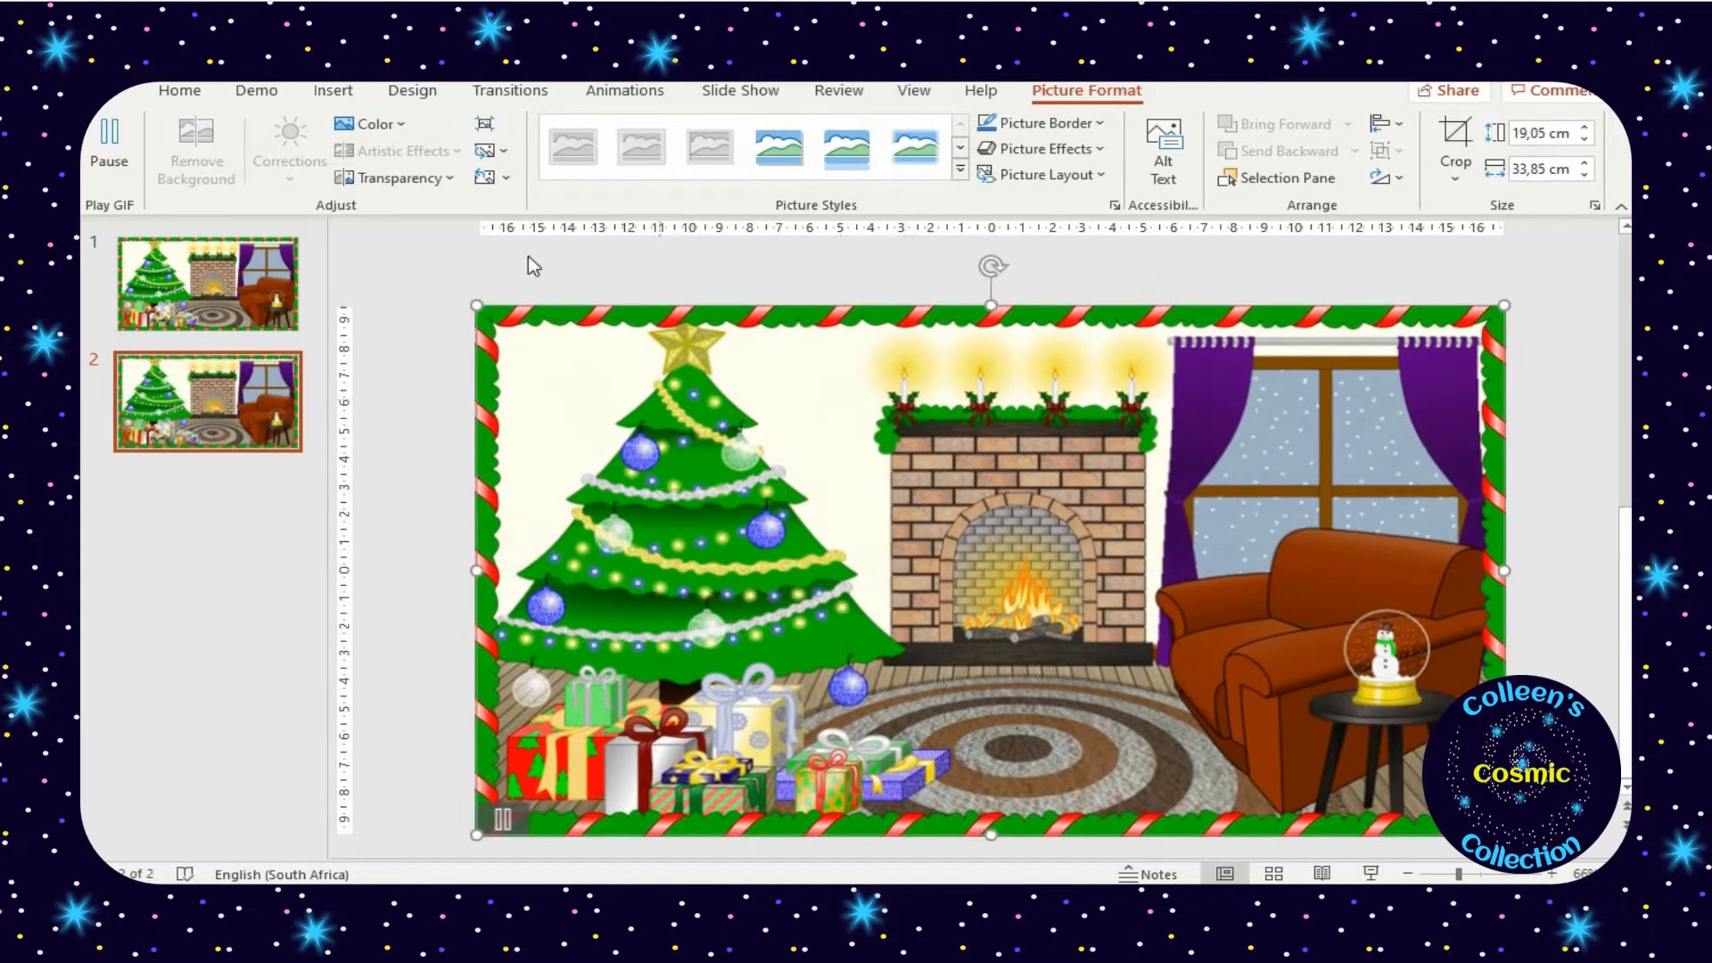
{"action": "left_click", "coordinate": [413, 342]}
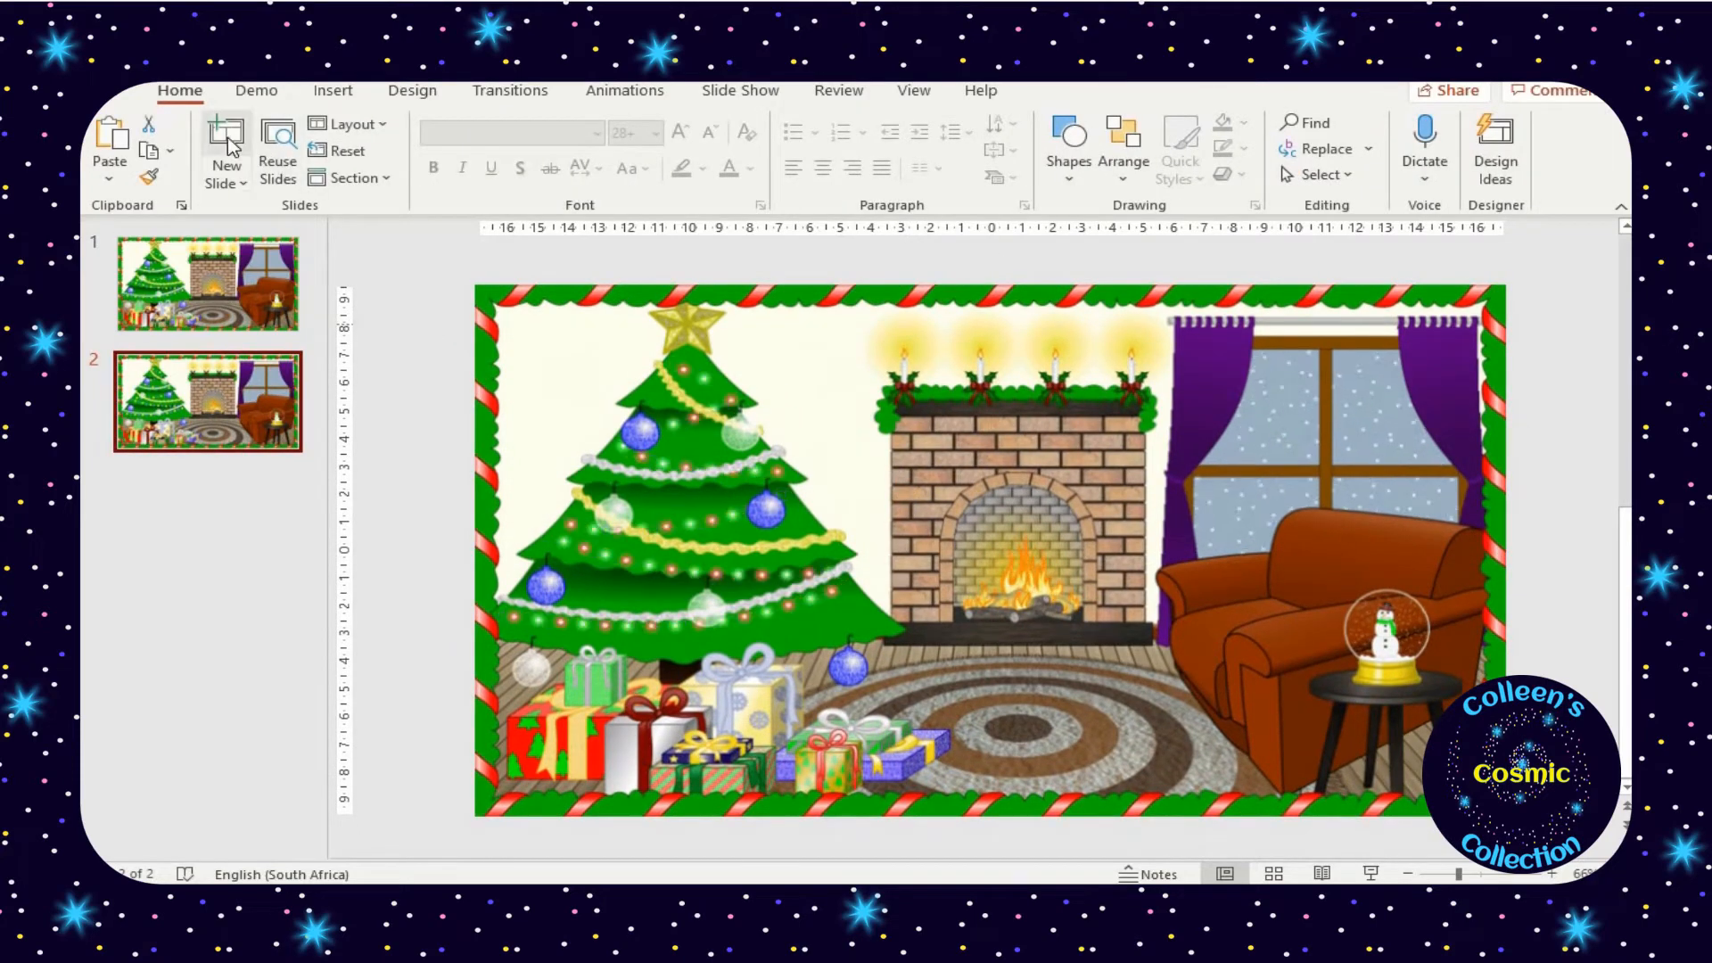
{"action": "mouse_move", "coordinate": [785, 370]}
{"action": "left_mouse_down"}
{"action": "mouse_move", "coordinate": [833, 467]}
{"action": "mouse_move", "coordinate": [797, 383]}
{"action": "left_mouse_up"}
{"action": "mouse_move", "coordinate": [575, 354]}
{"action": "left_mouse_down"}
{"action": "mouse_move", "coordinate": [572, 331]}
{"action": "mouse_move", "coordinate": [573, 351]}
{"action": "left_mouse_up"}
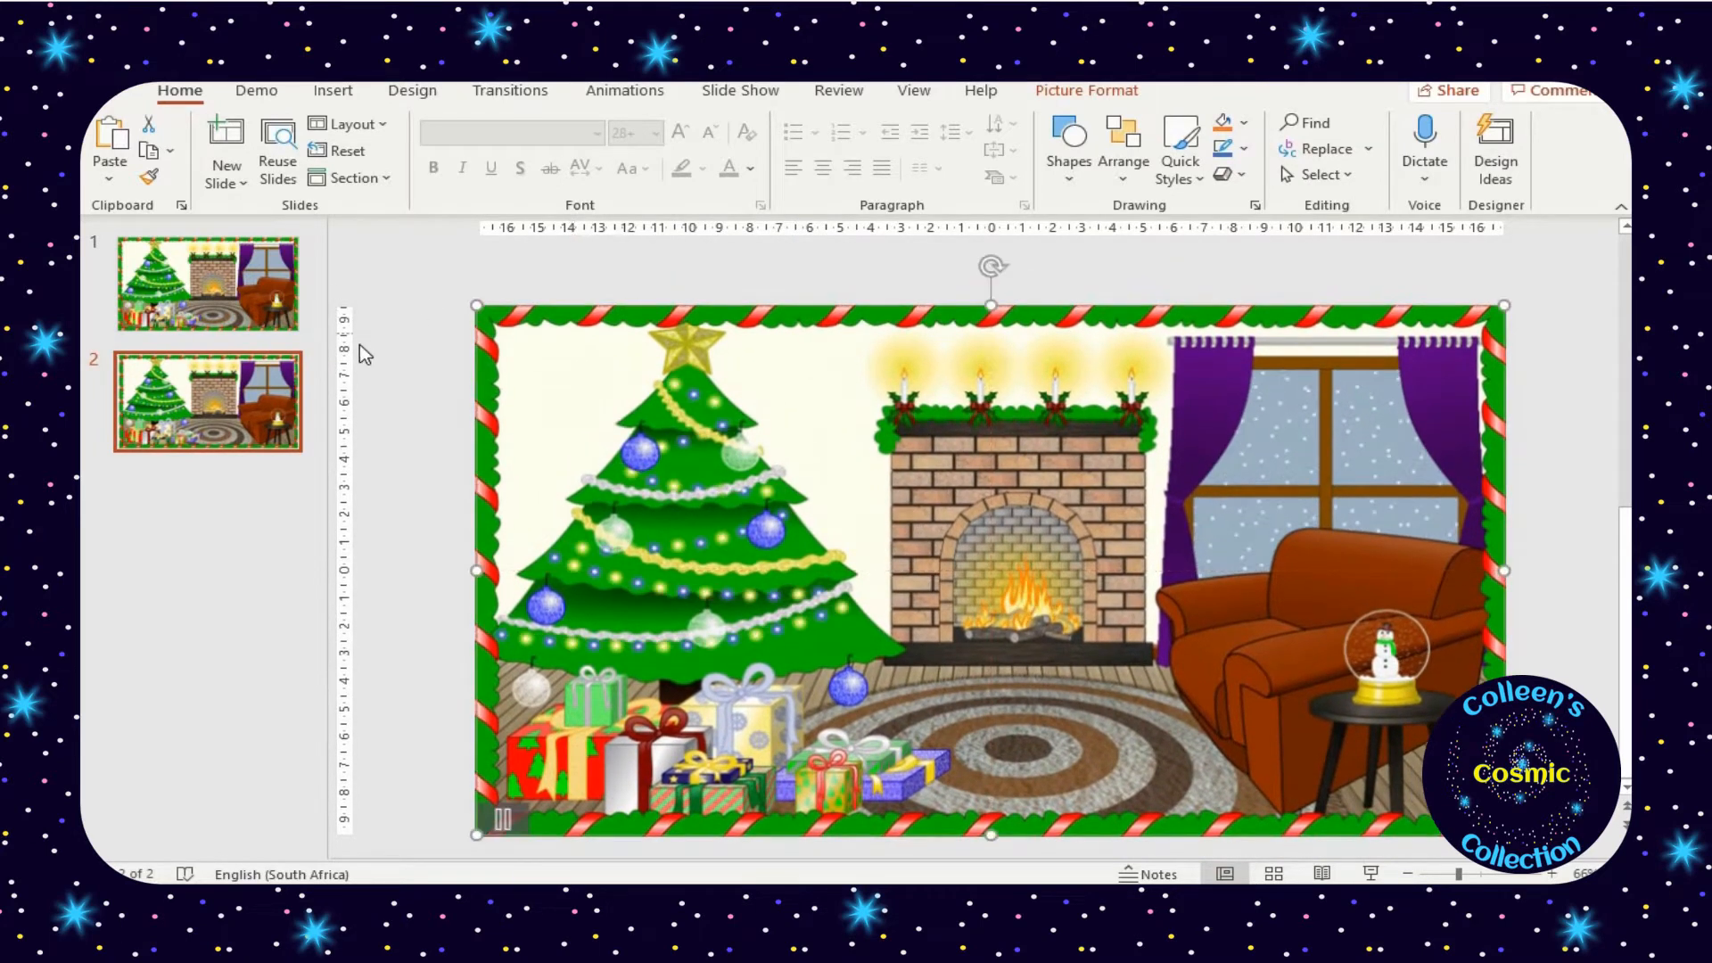
Add a third slide and clear its title and text placeholders
{"action": "left_click", "coordinate": [226, 138]}
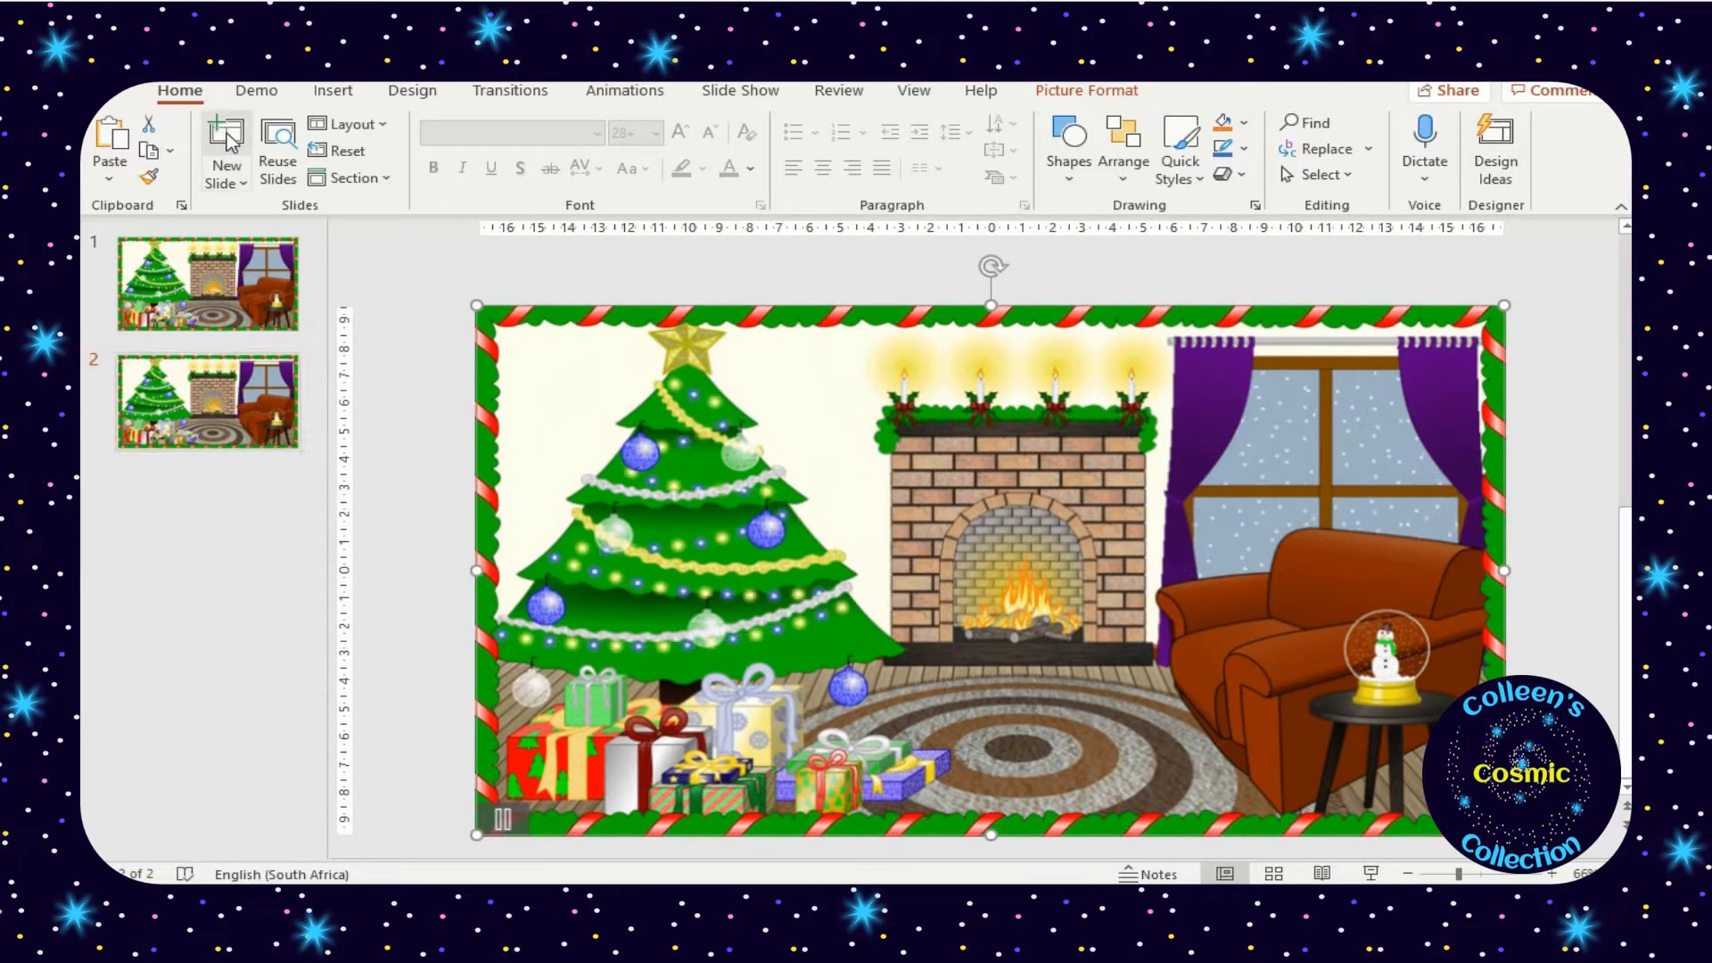
{"action": "key", "text": "ctrl+a"}
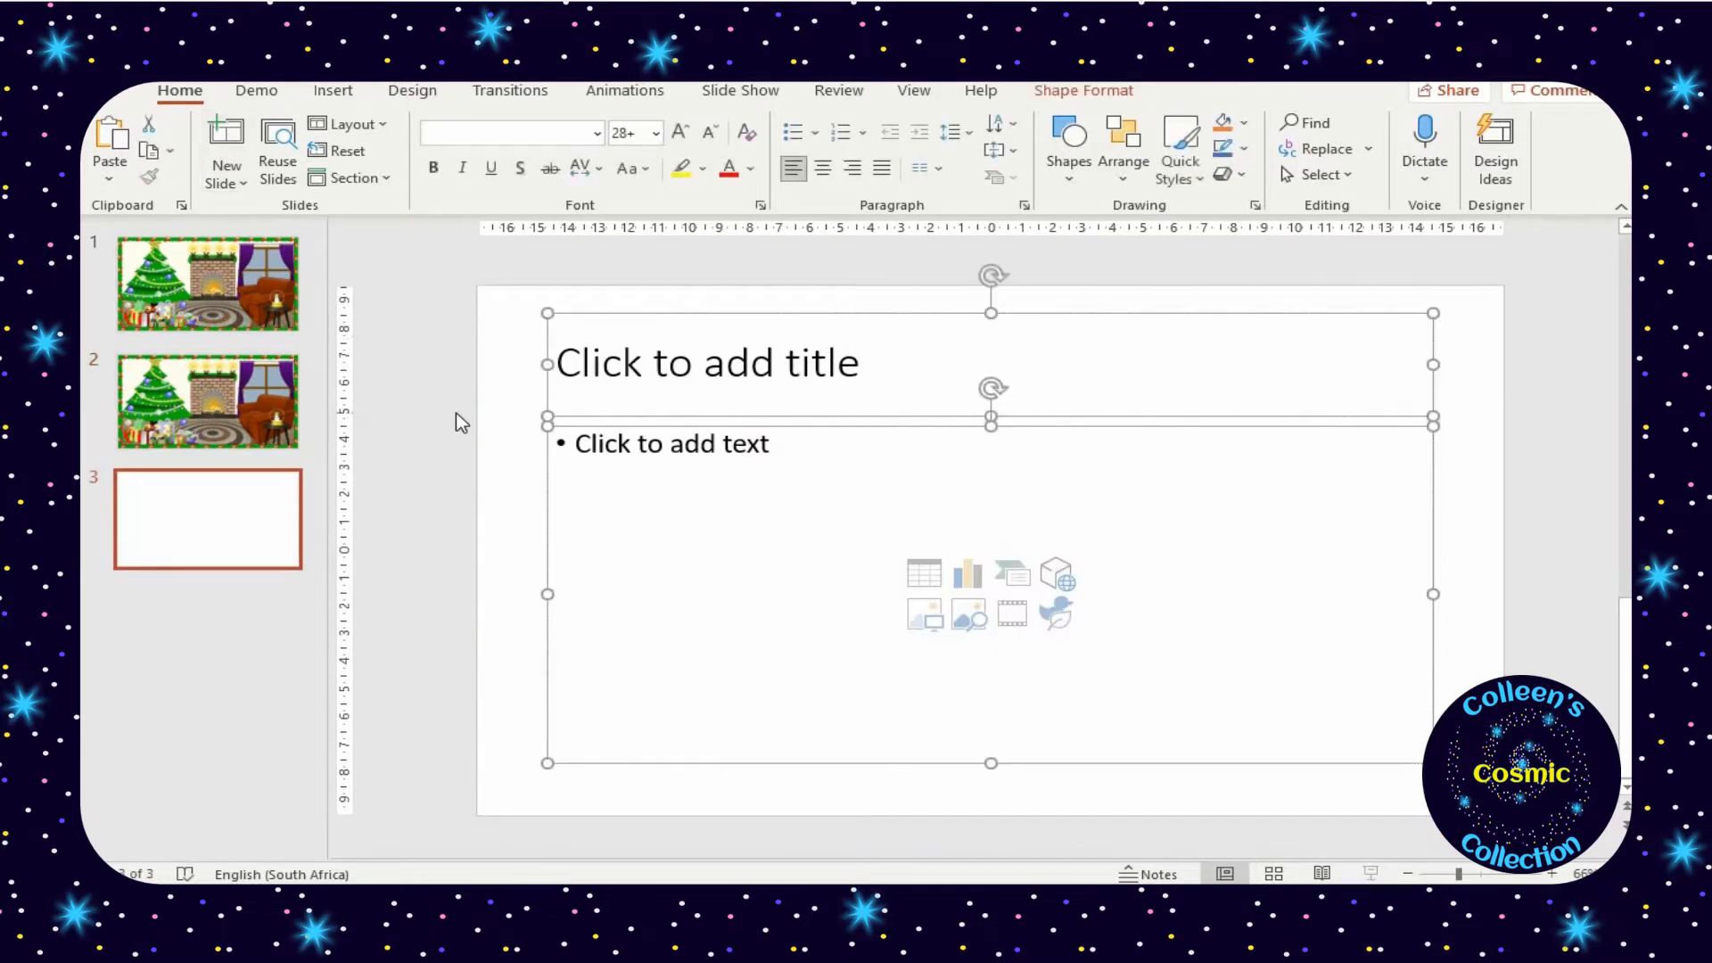
{"action": "key", "text": "Delete"}
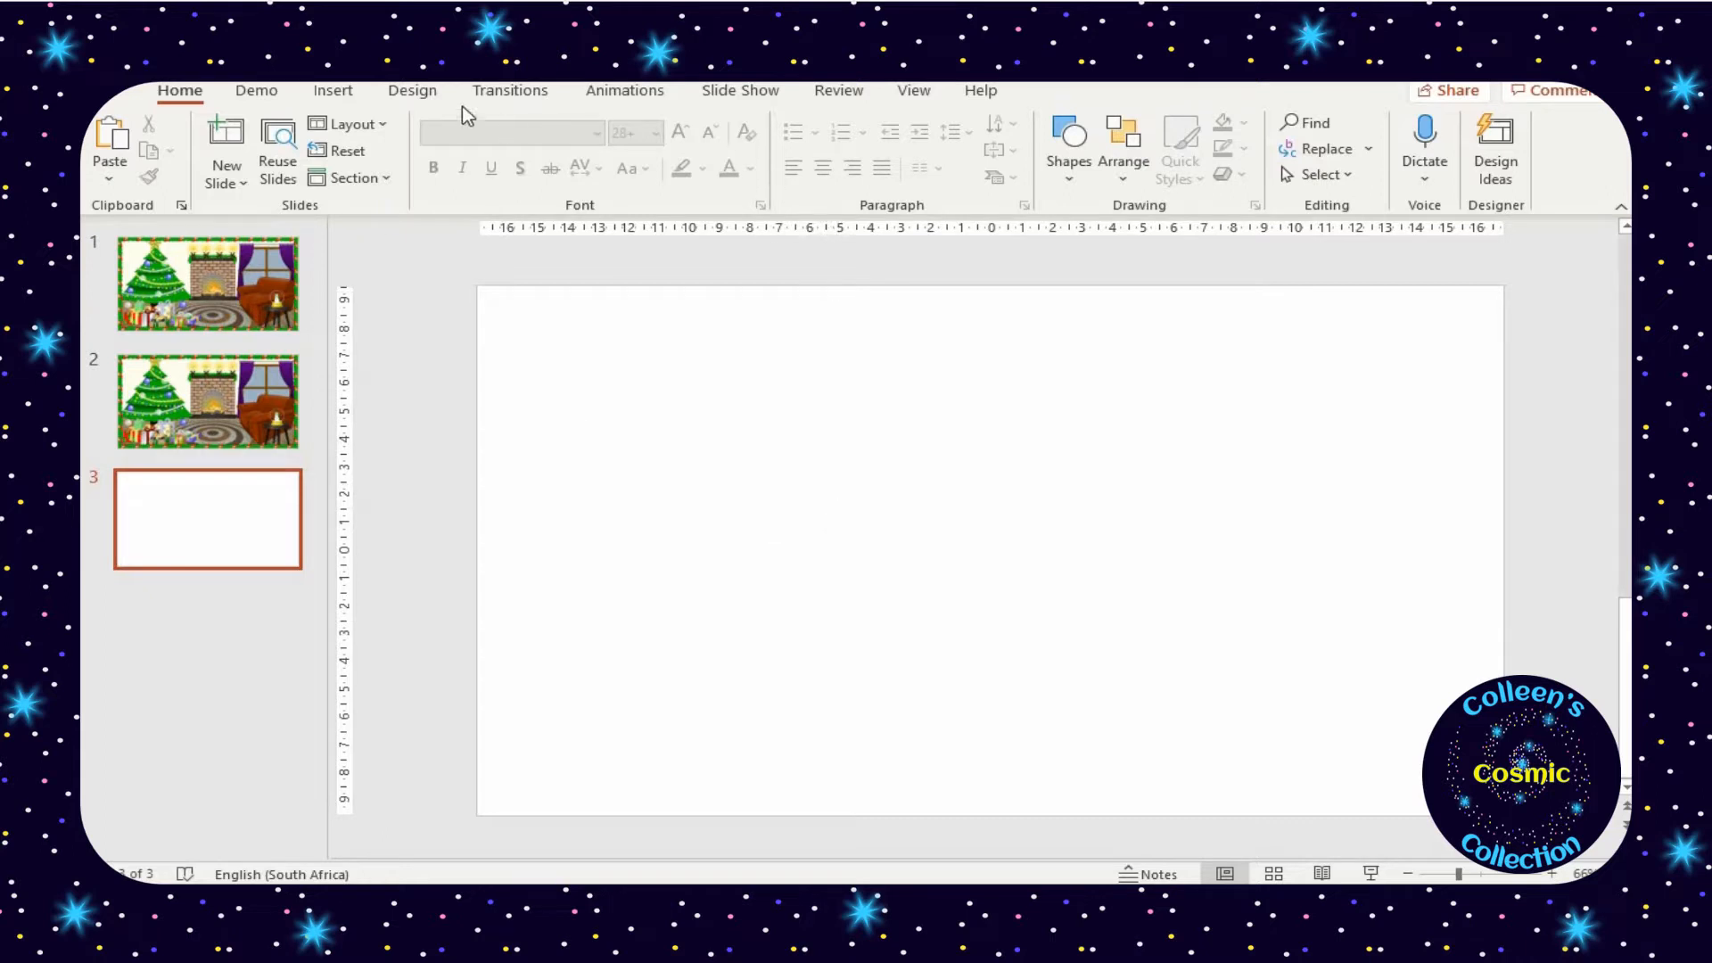
Format slide 3's background with a picture fill using Christmas Background.gif from the Demo clipart folder
{"action": "left_click", "coordinate": [418, 93]}
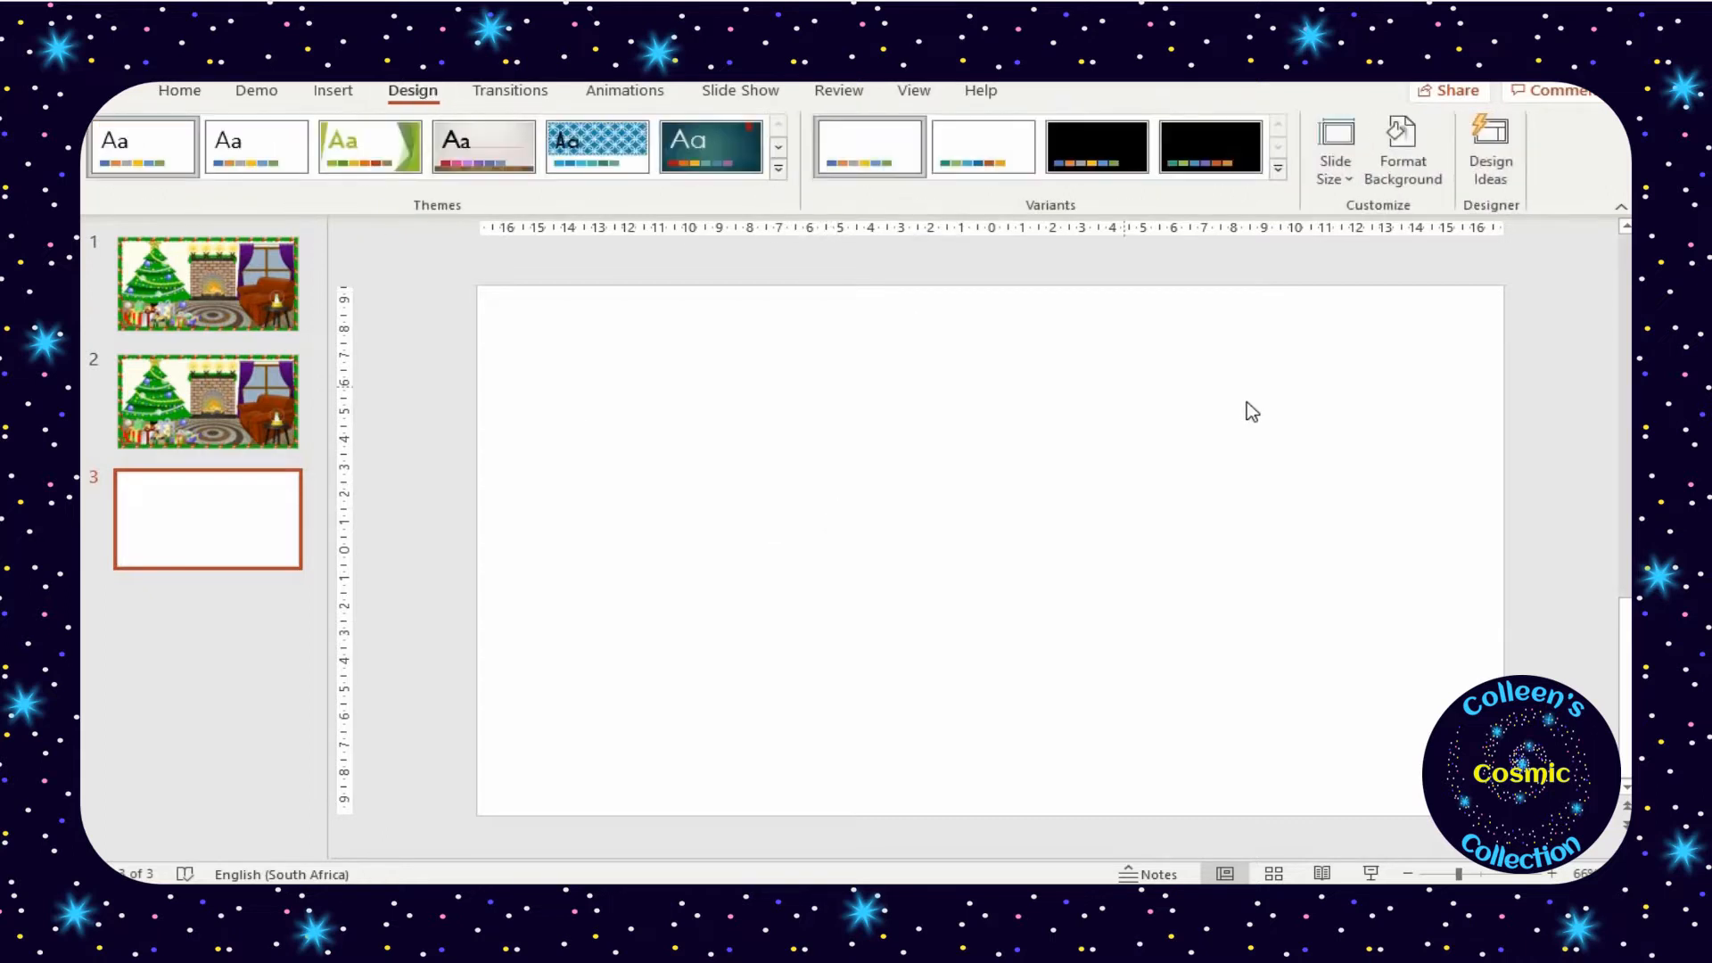
{"action": "left_click", "coordinate": [1403, 161]}
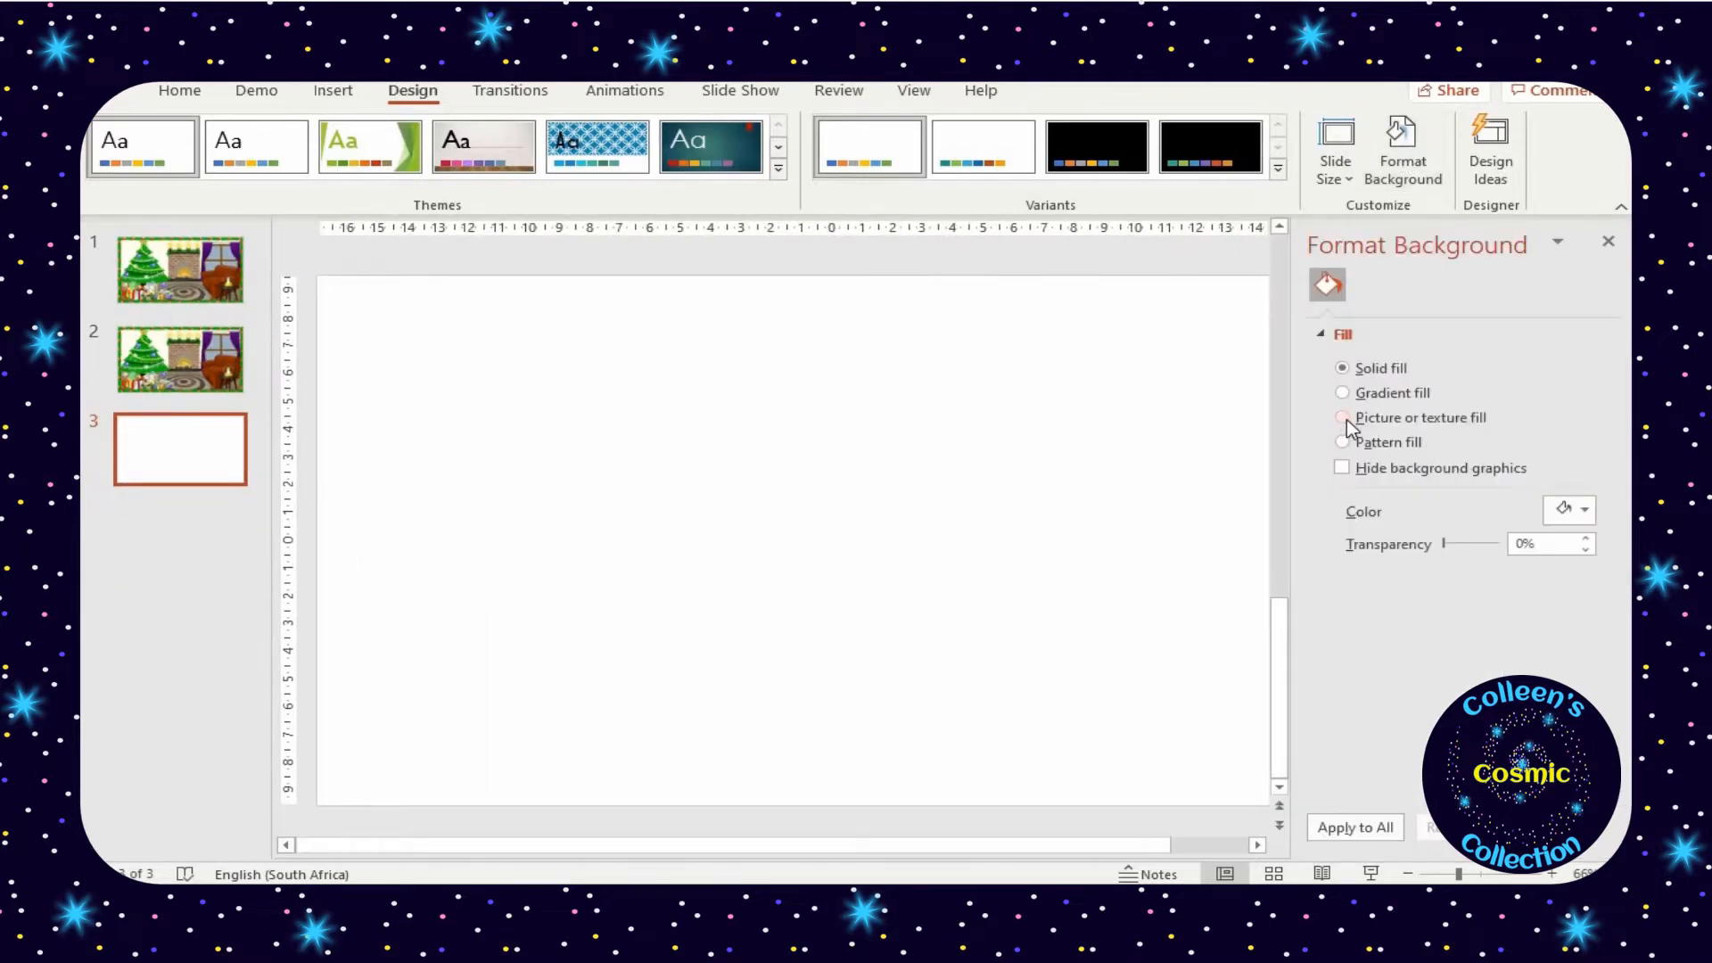
{"action": "left_click", "coordinate": [1353, 420]}
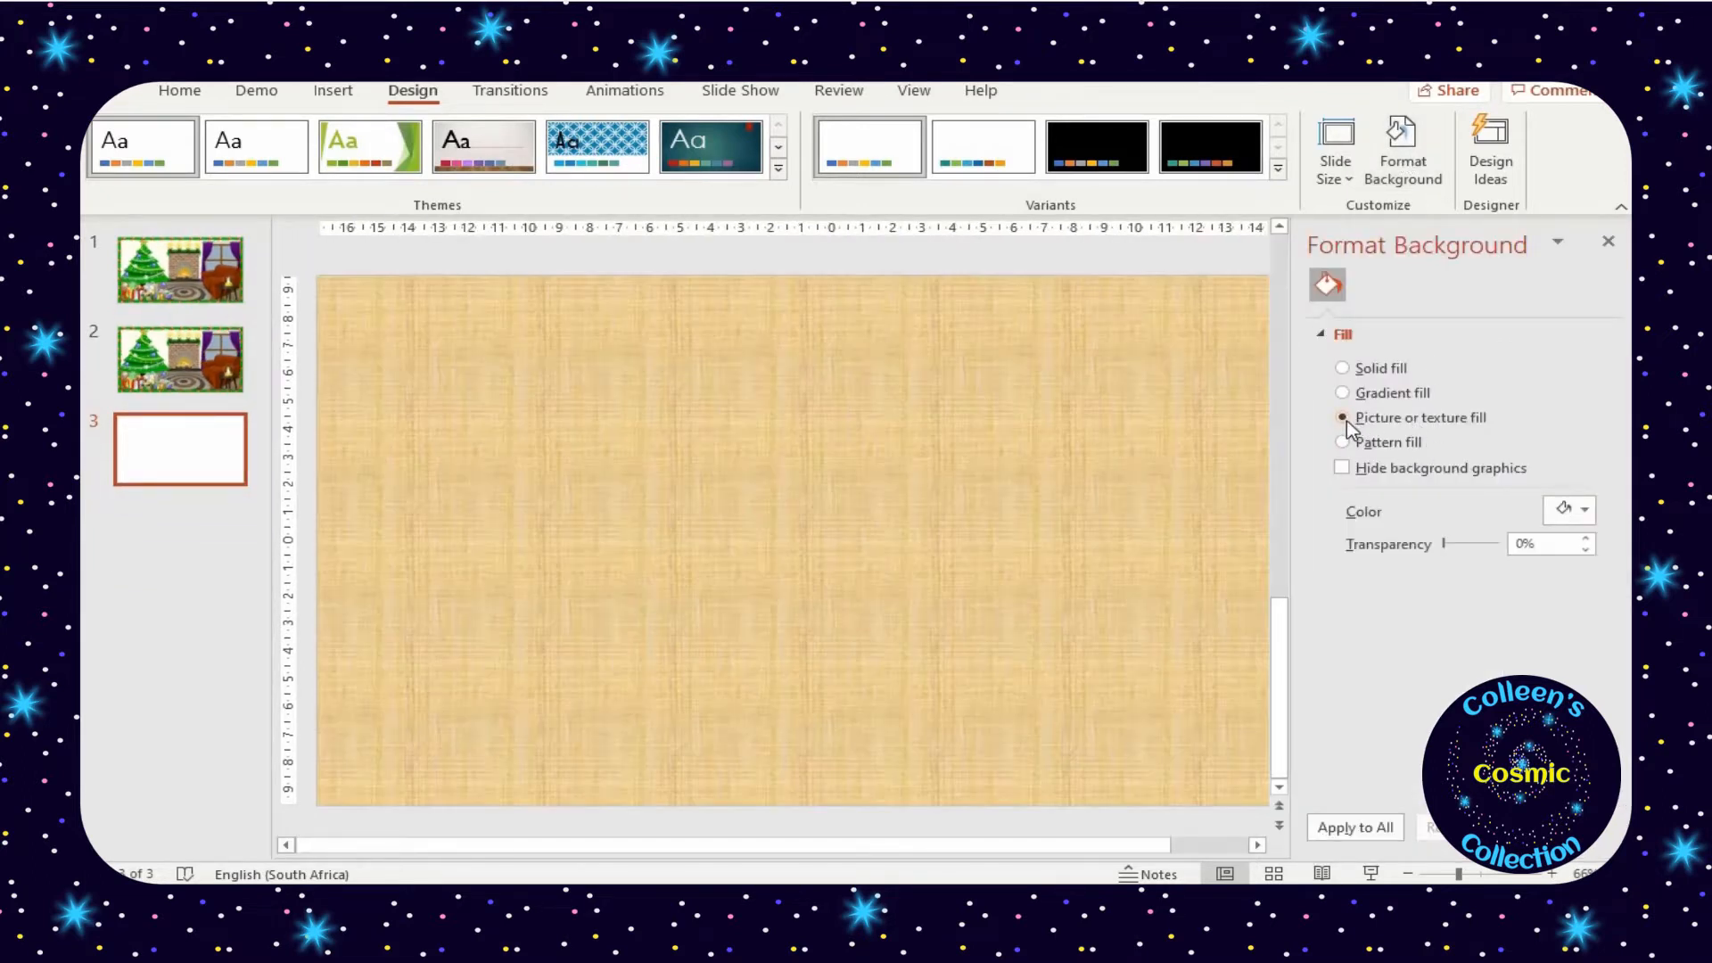
{"action": "left_click", "coordinate": [1379, 535]}
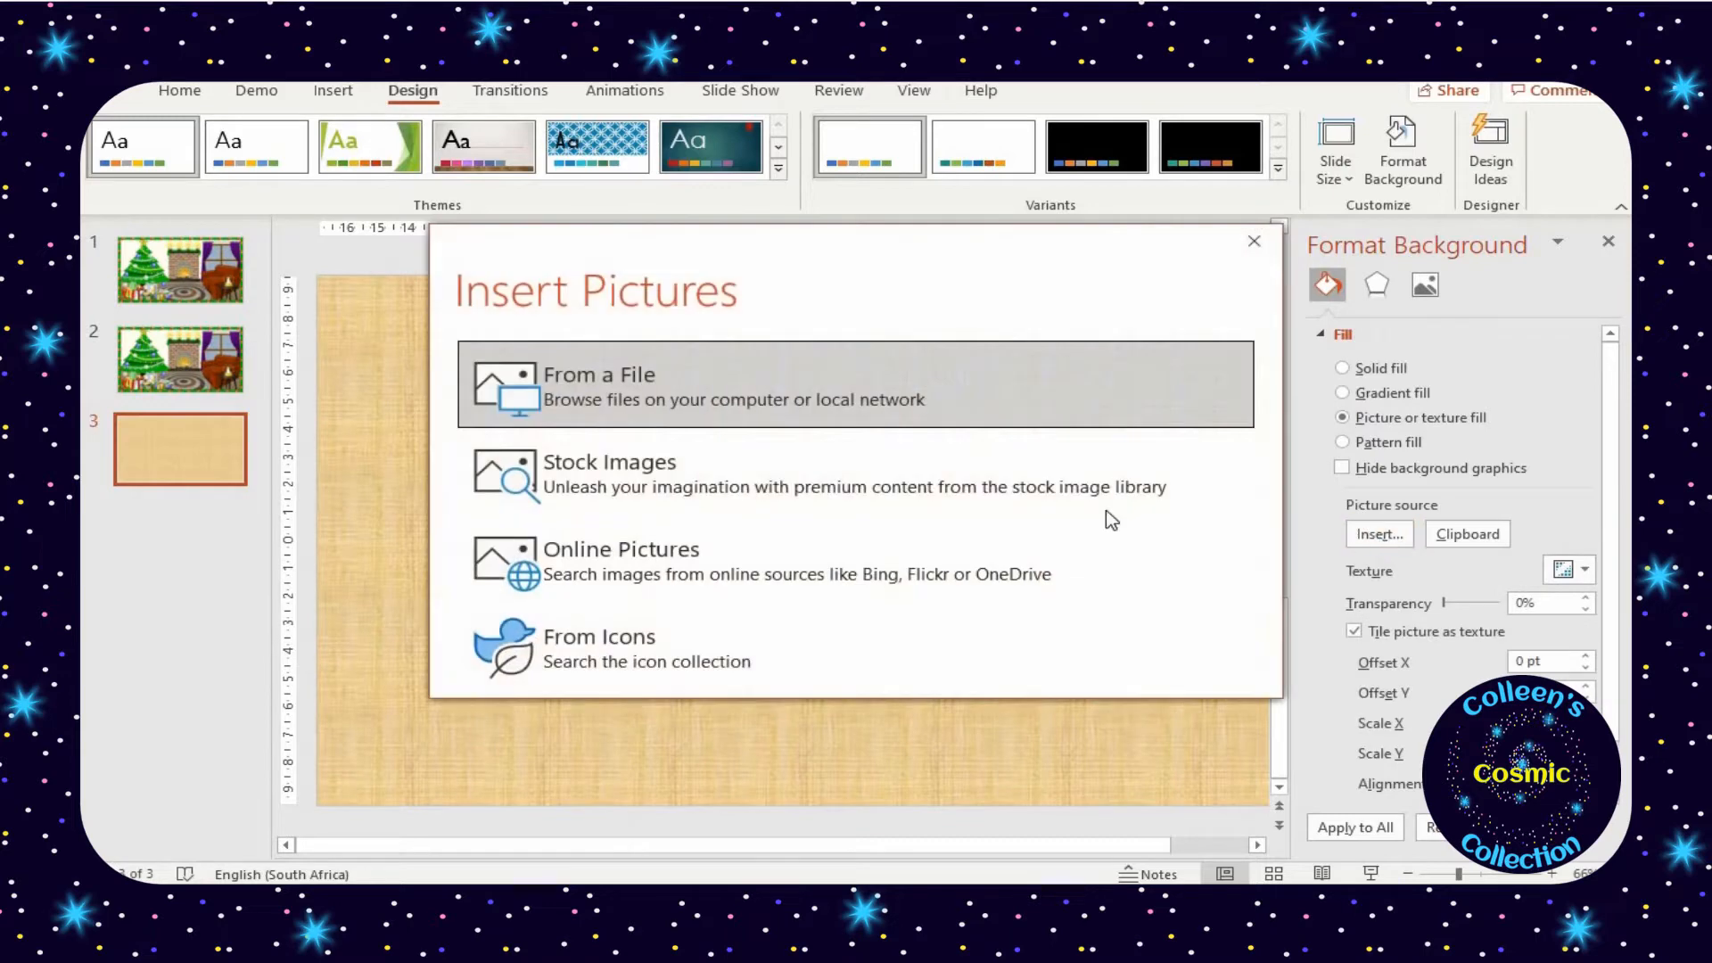
{"action": "left_click", "coordinate": [689, 388]}
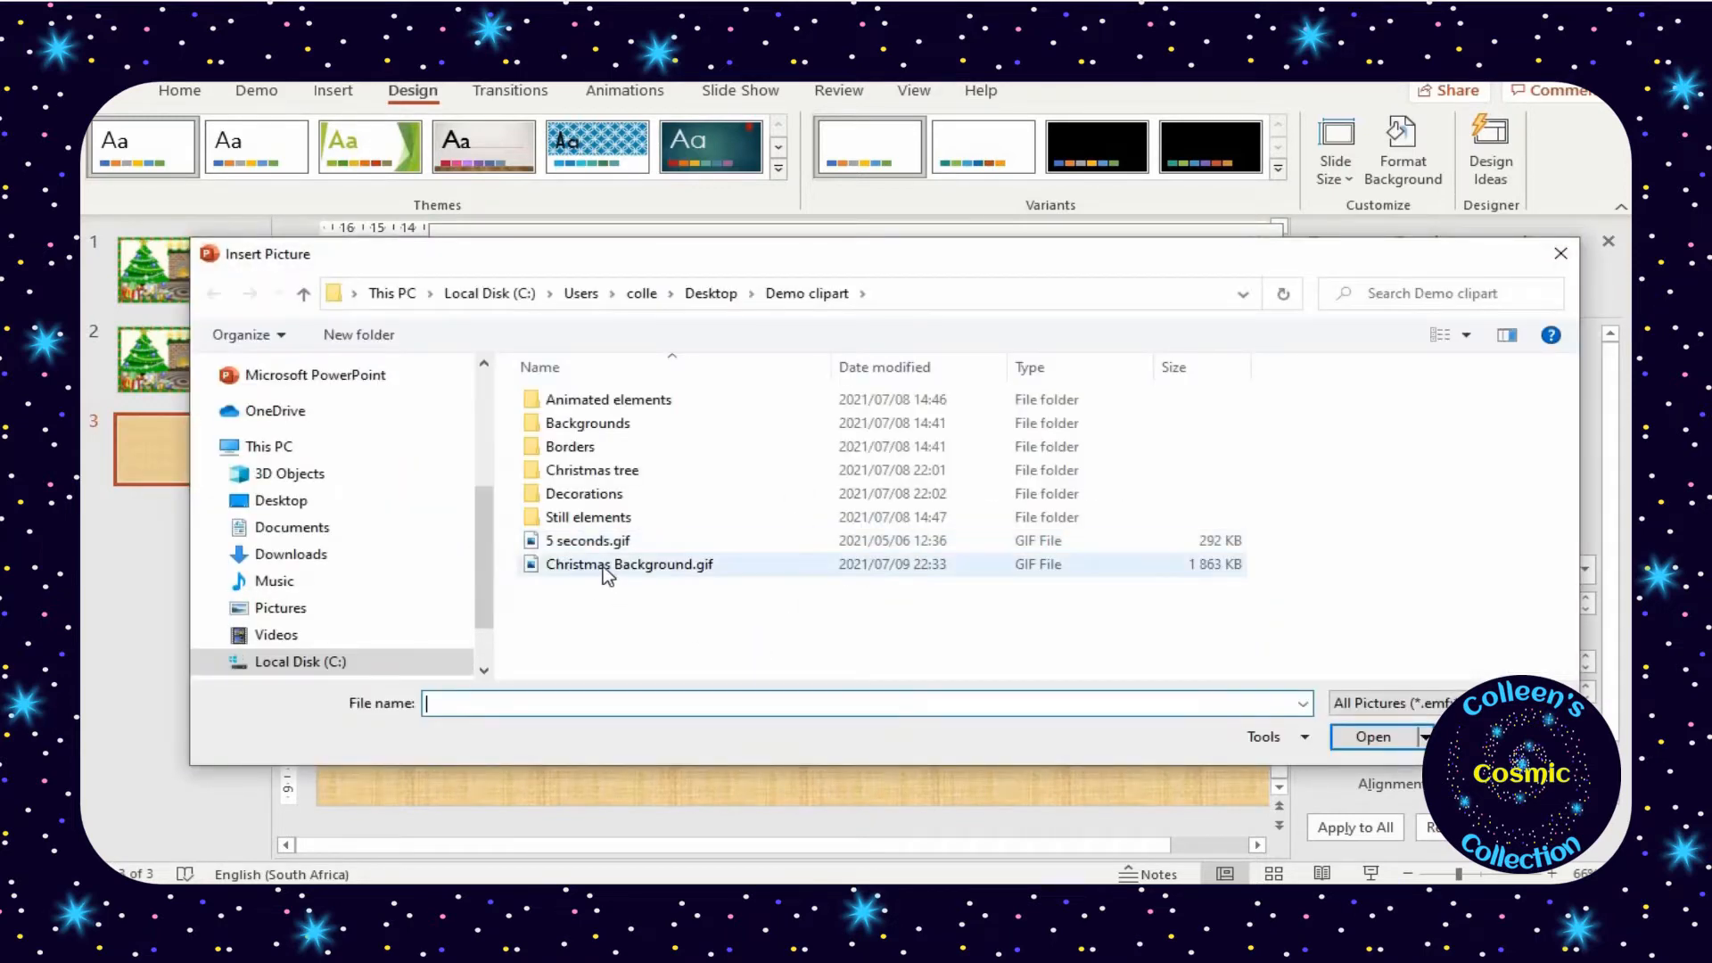
{"action": "left_click", "coordinate": [603, 566]}
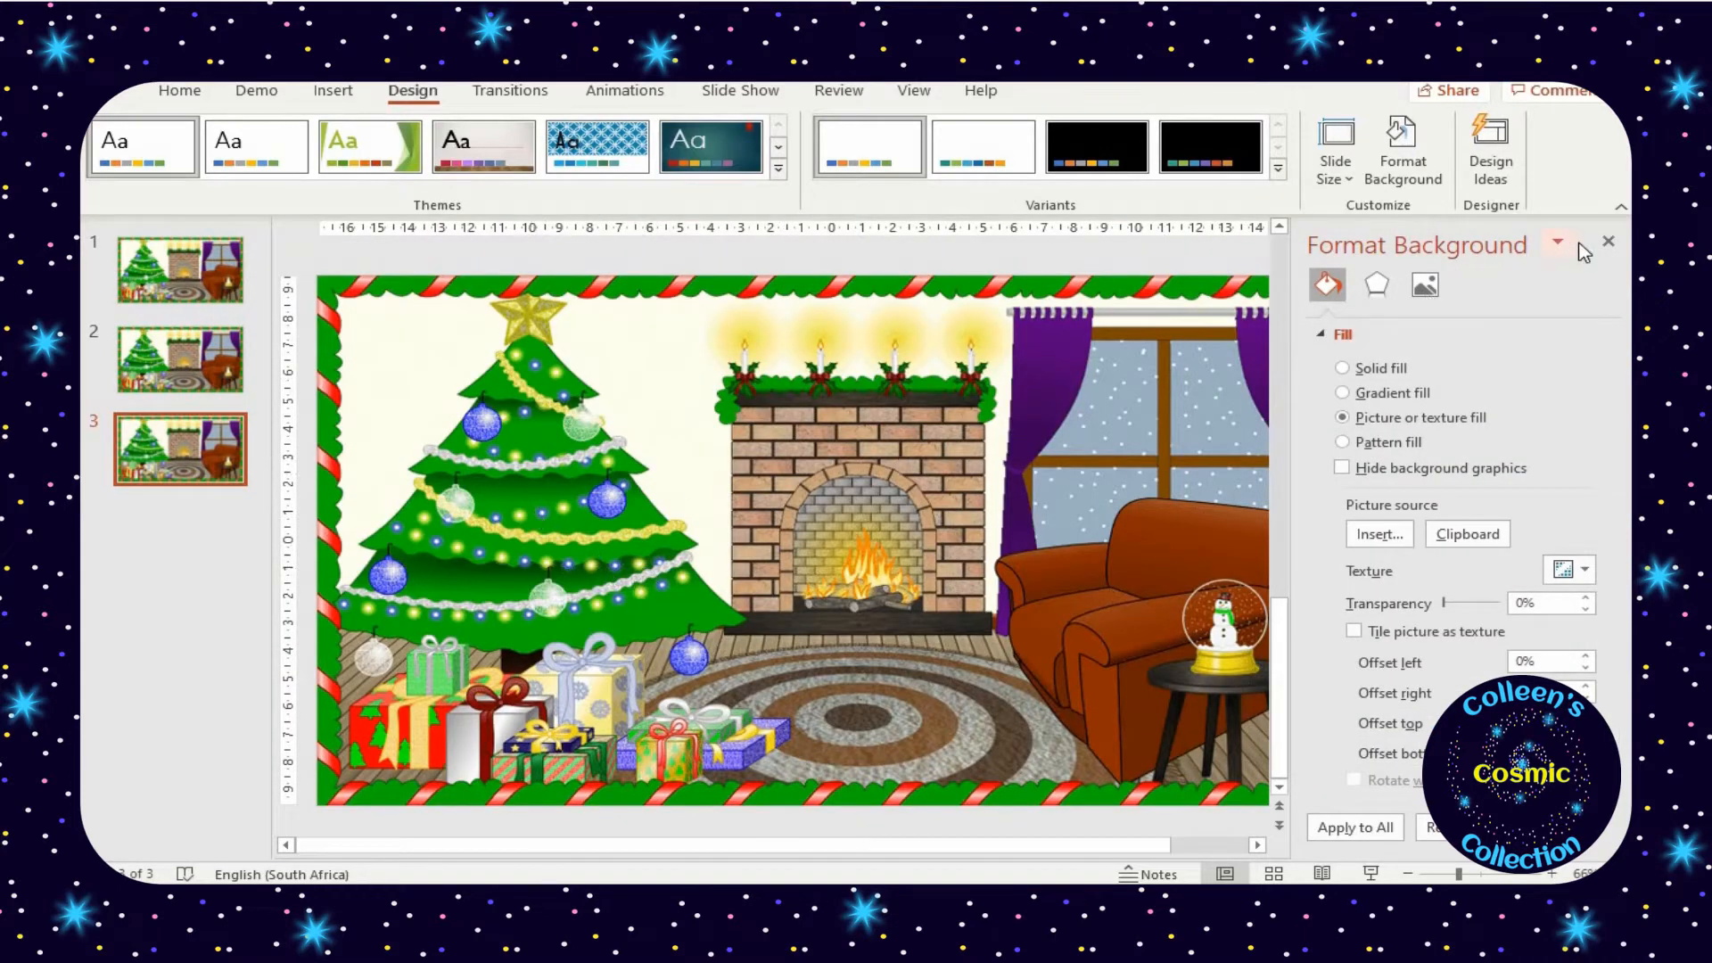
{"action": "left_click", "coordinate": [1609, 242]}
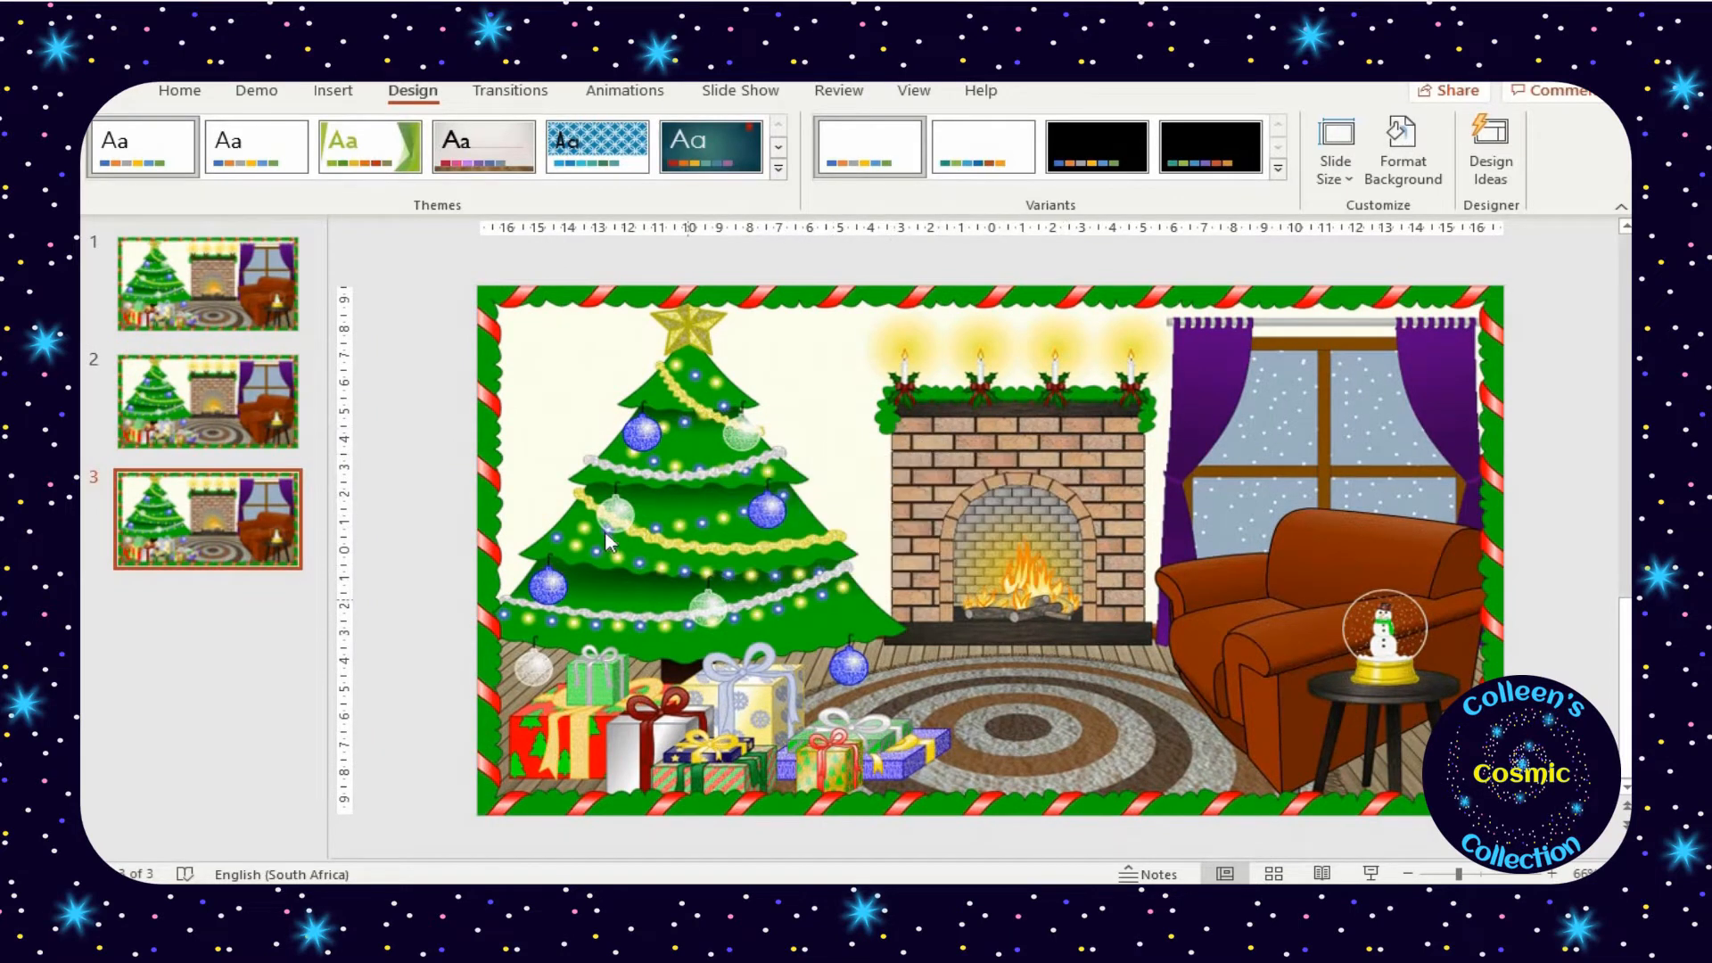
Compare the selectable GIF picture on slide 2 with the fixed background on slide 3
{"action": "left_click", "coordinate": [116, 374]}
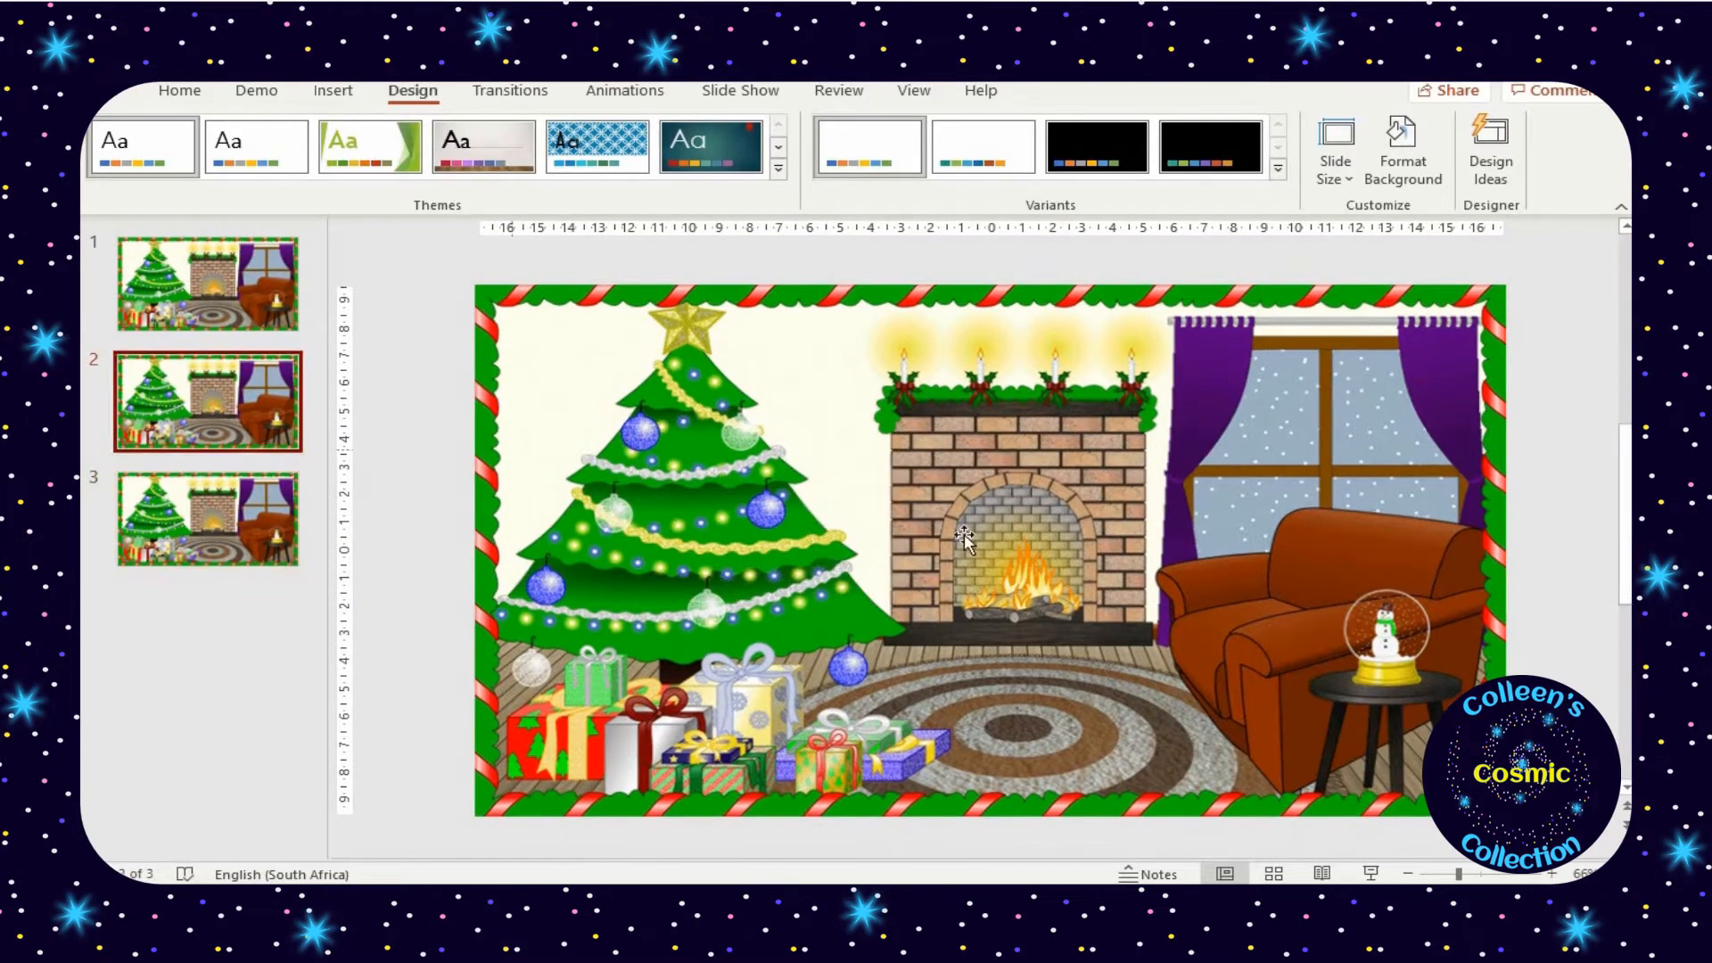
{"action": "left_click_drag", "start_coordinate": [669, 517], "coordinate": [707, 539]}
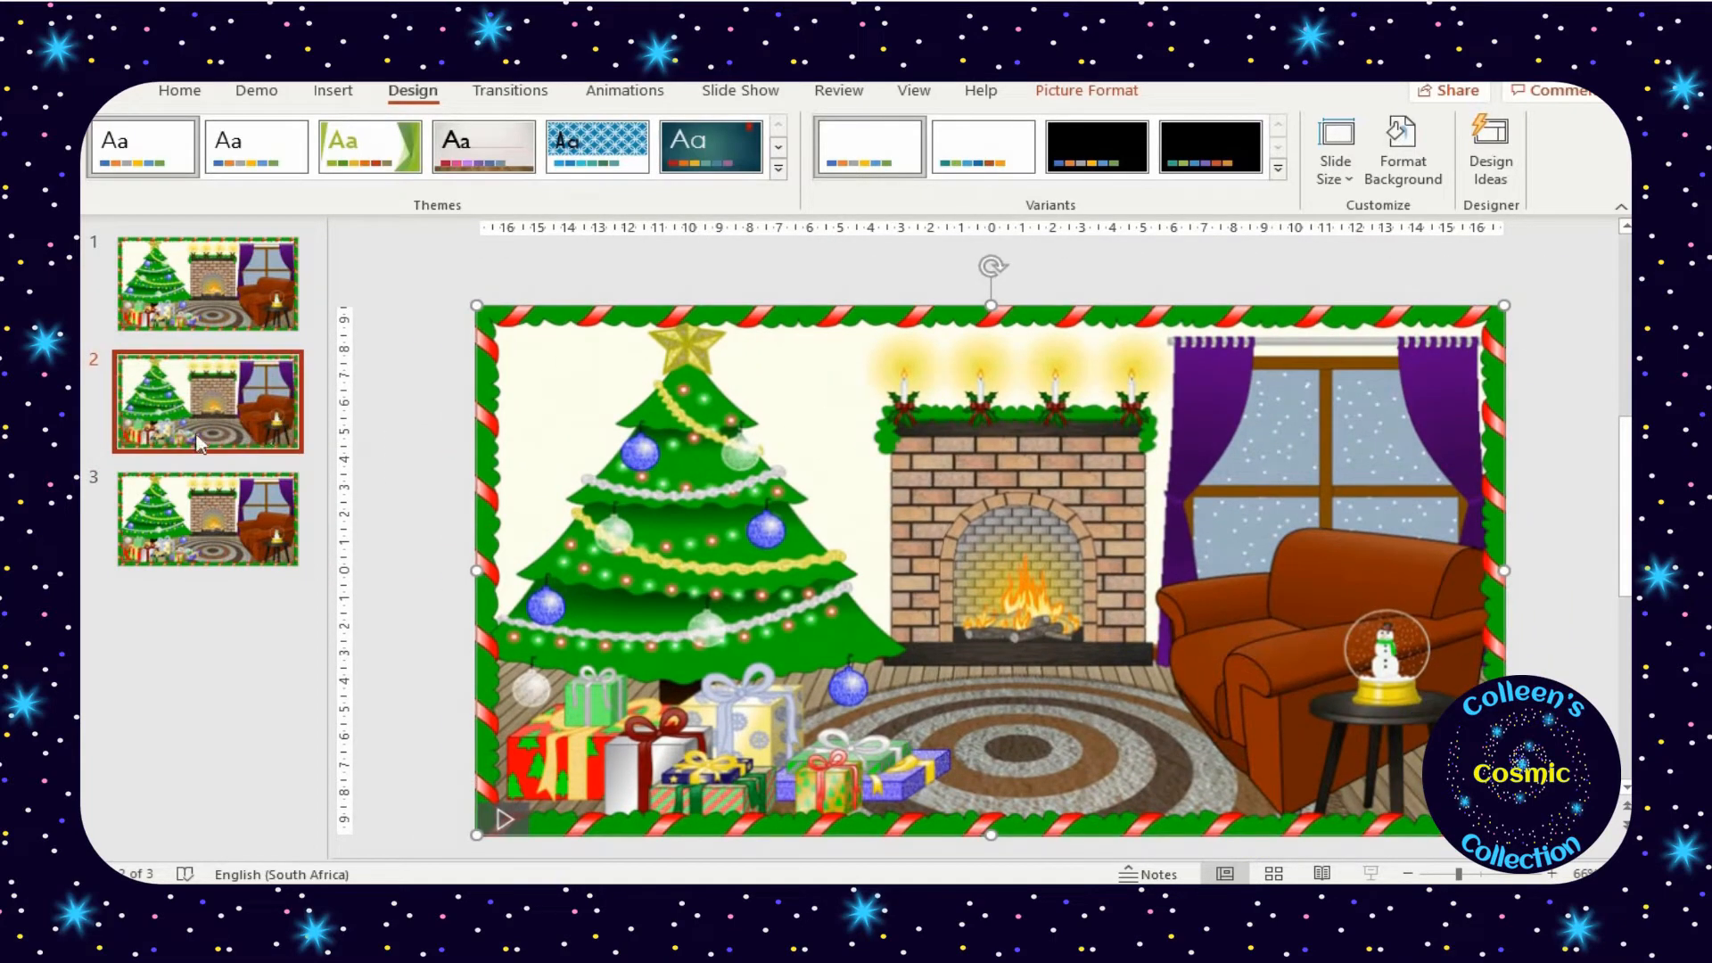
{"action": "left_click", "coordinate": [207, 505]}
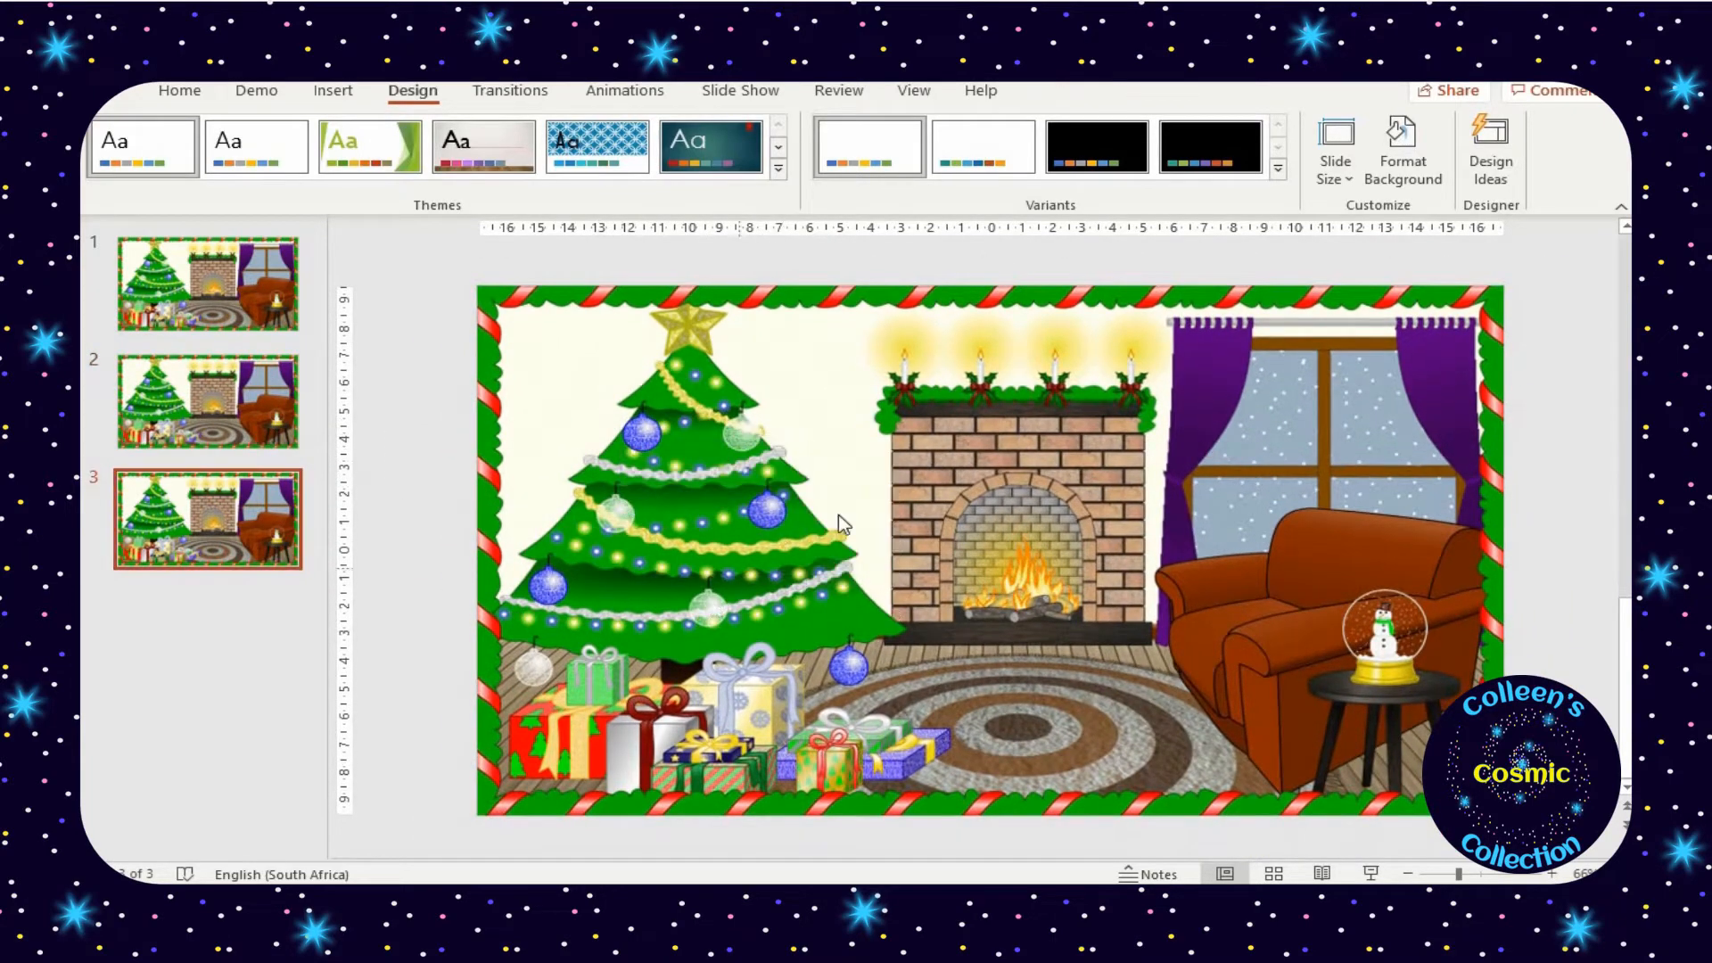
Start saving slide 3's background as a file and examine the available file types
{"action": "right_click", "coordinate": [891, 464]}
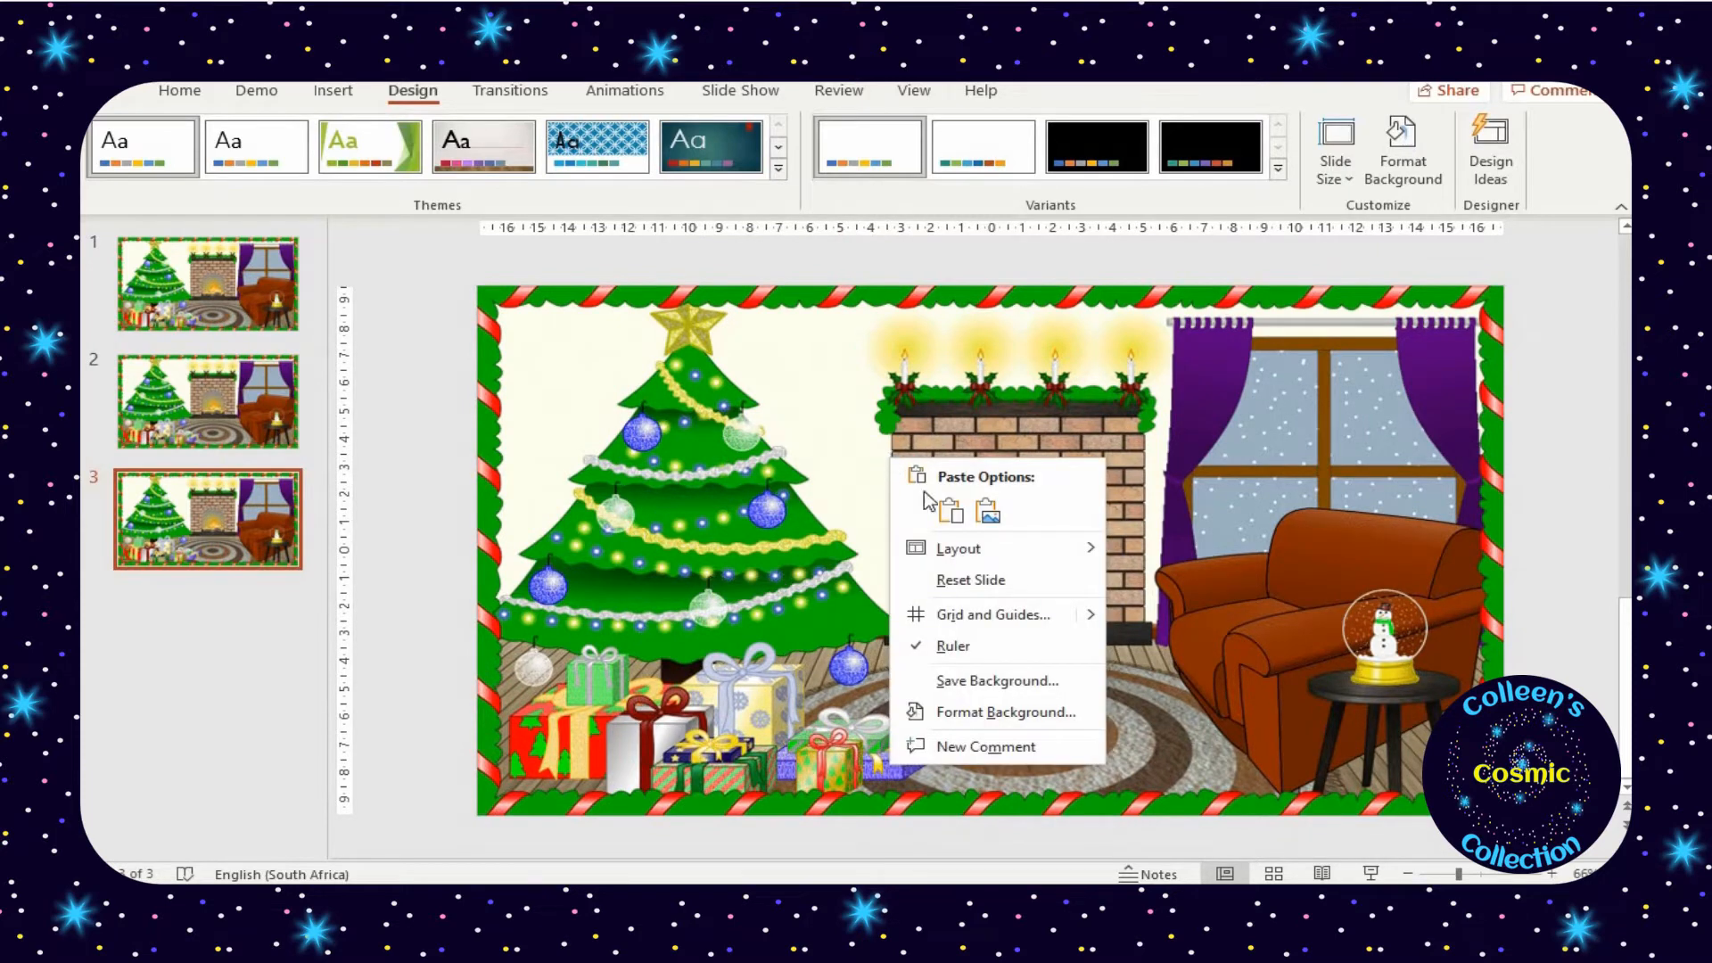
{"action": "left_click", "coordinate": [996, 682]}
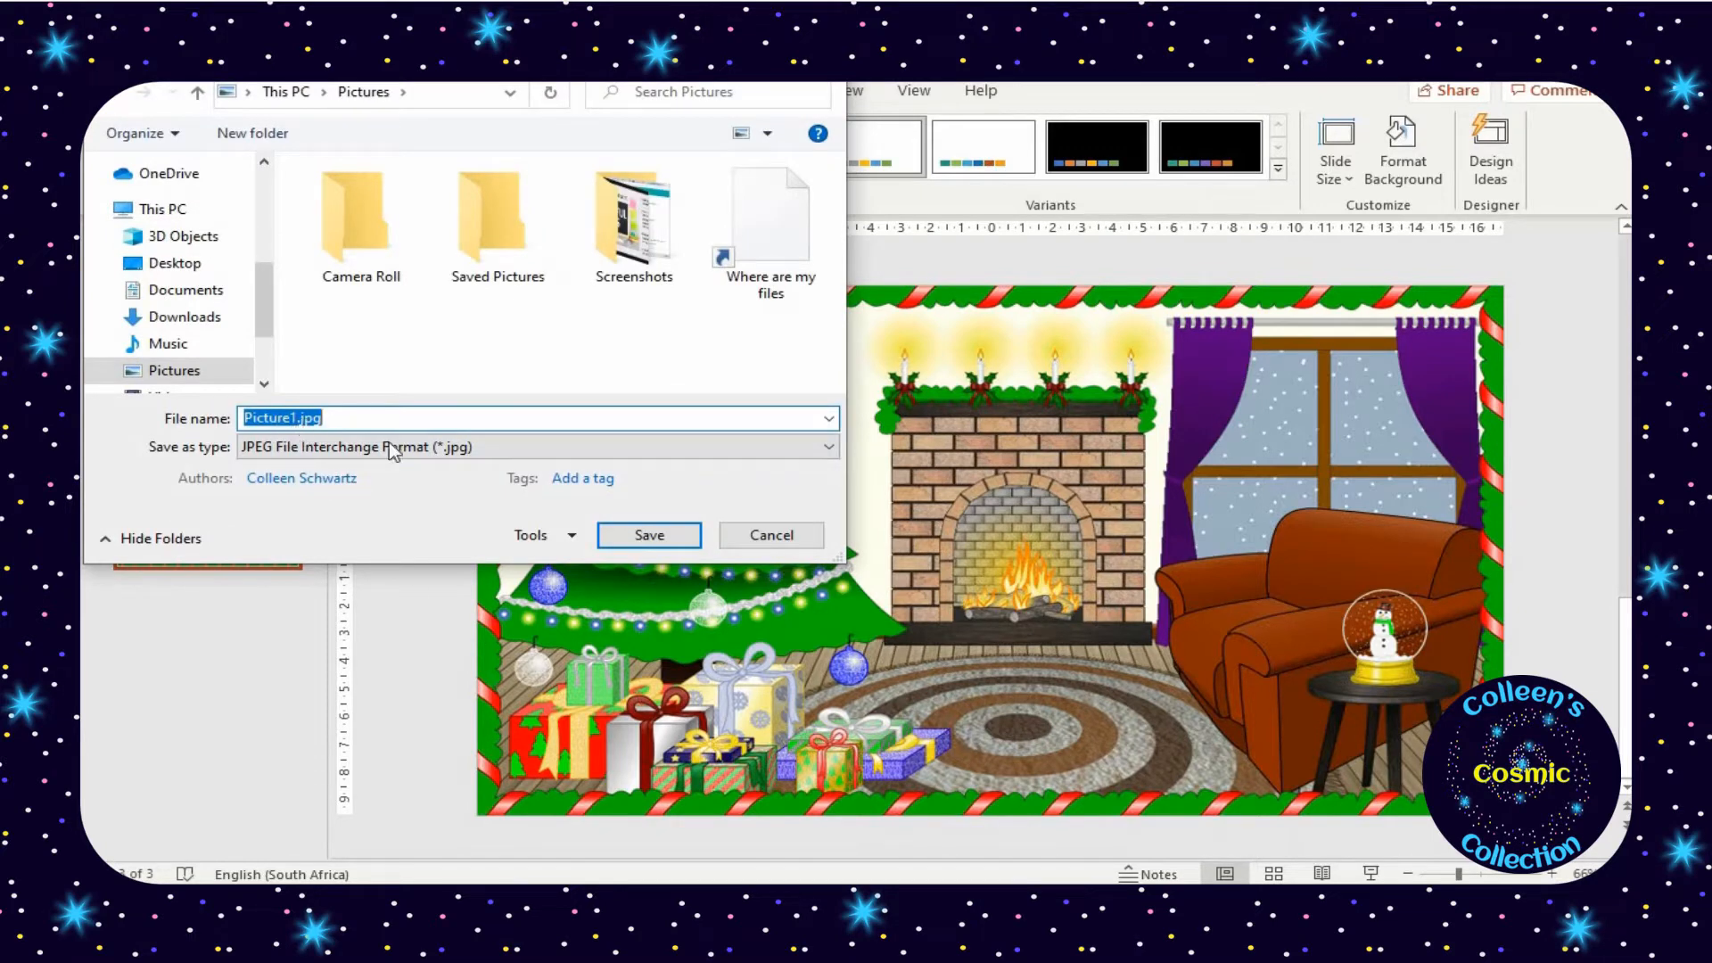
{"action": "left_click", "coordinate": [489, 447]}
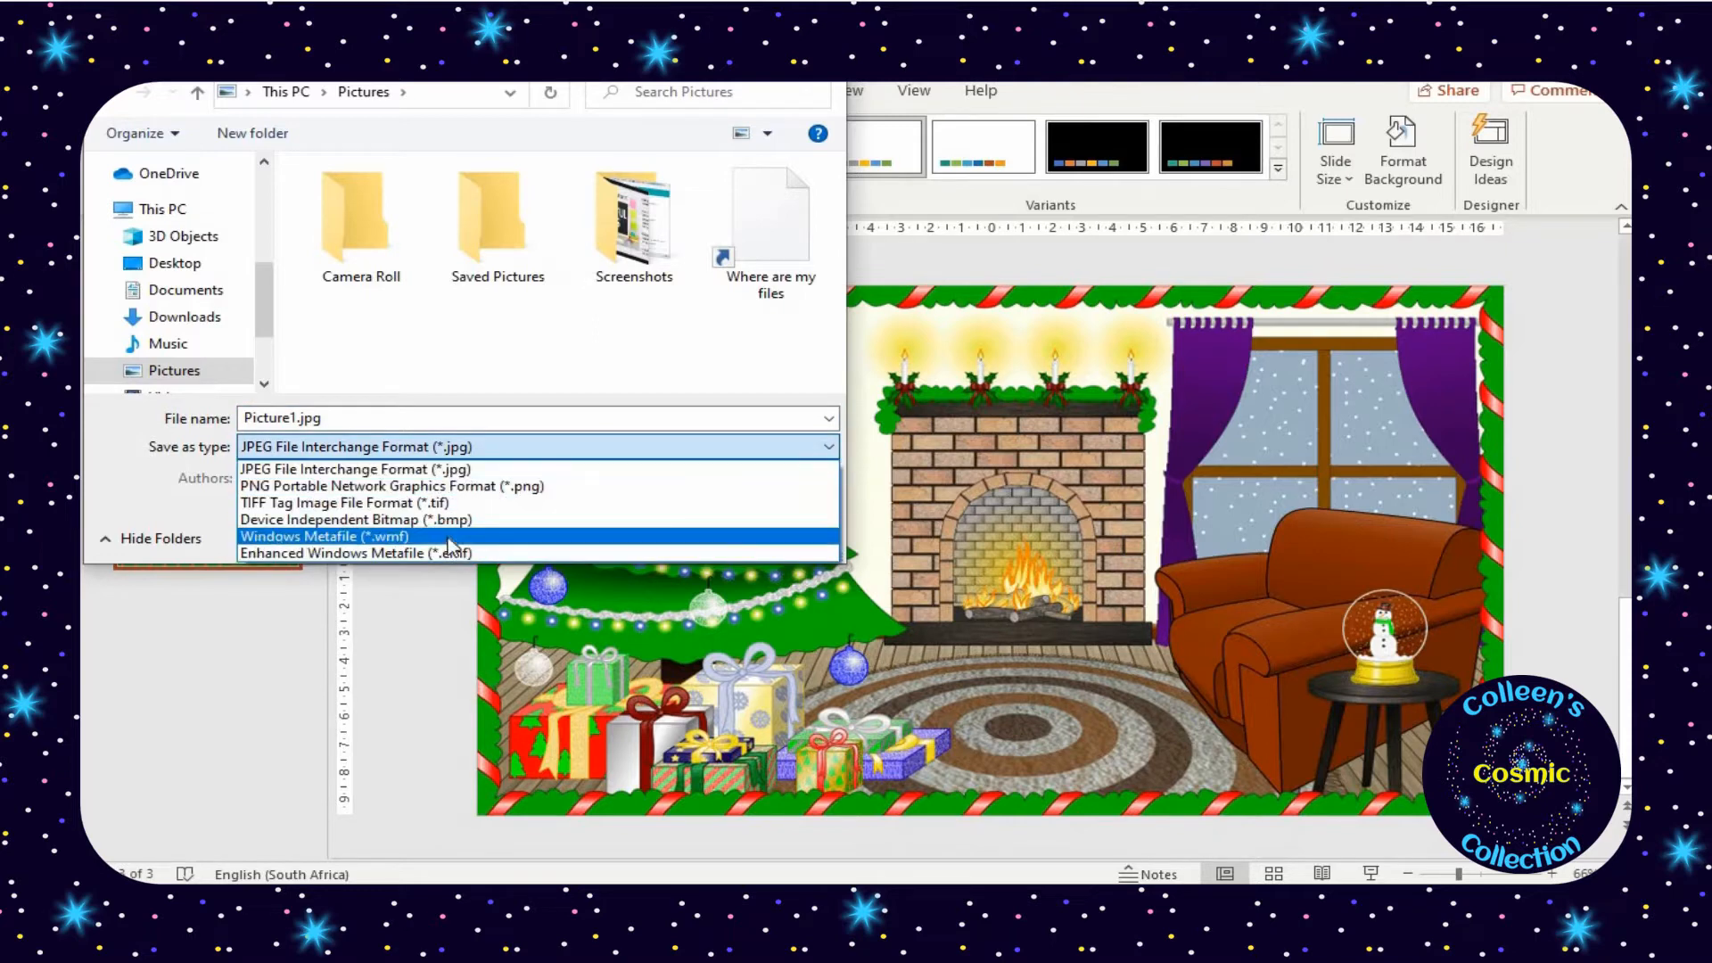
Abandon saving the background as a file and play slide 3 as a slide show to view its animation
{"action": "left_click", "coordinate": [484, 452]}
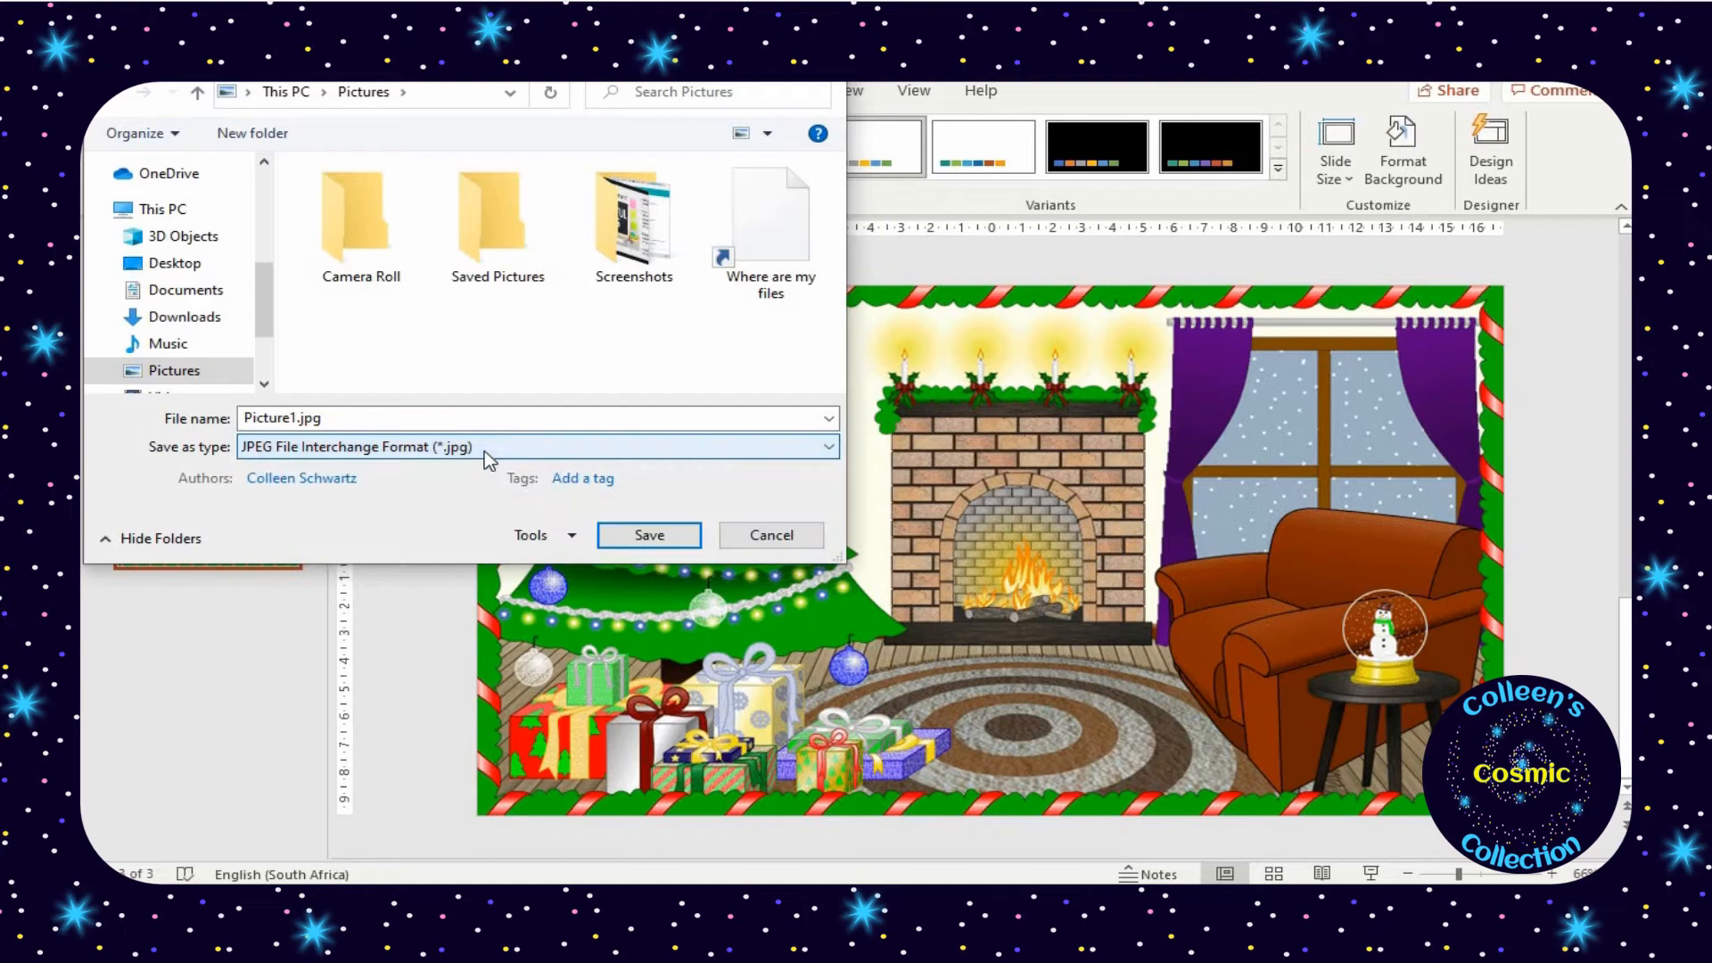
{"action": "left_click", "coordinate": [735, 531]}
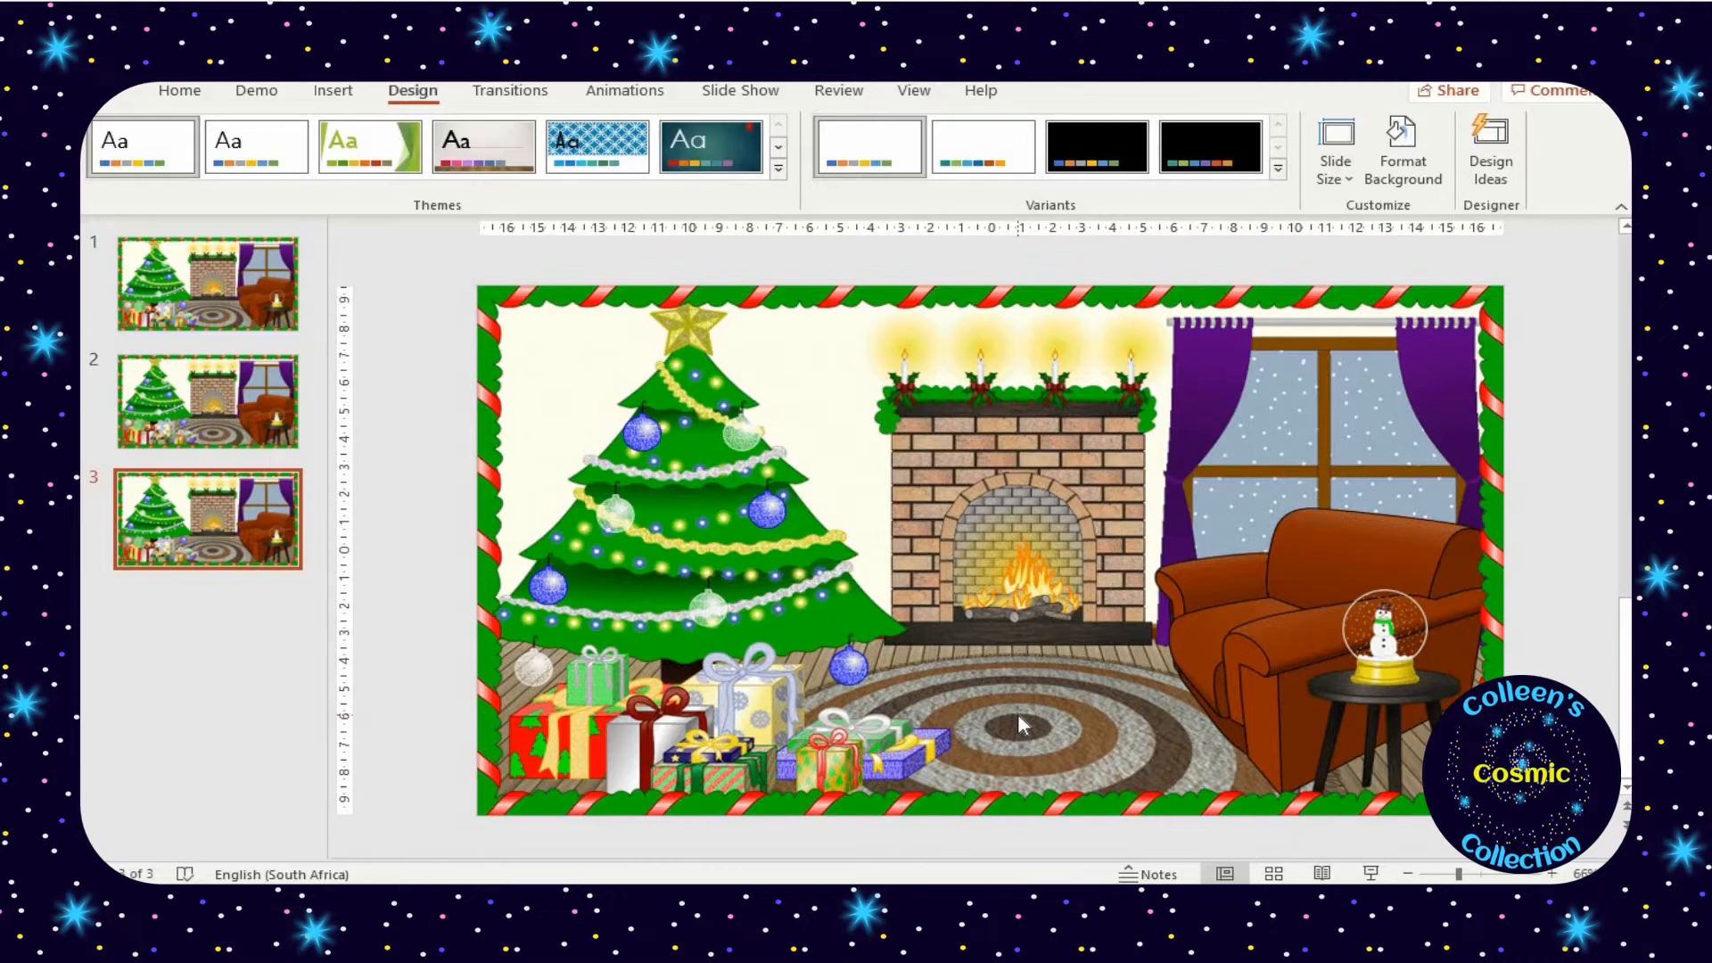
{"action": "left_click", "coordinate": [1372, 874]}
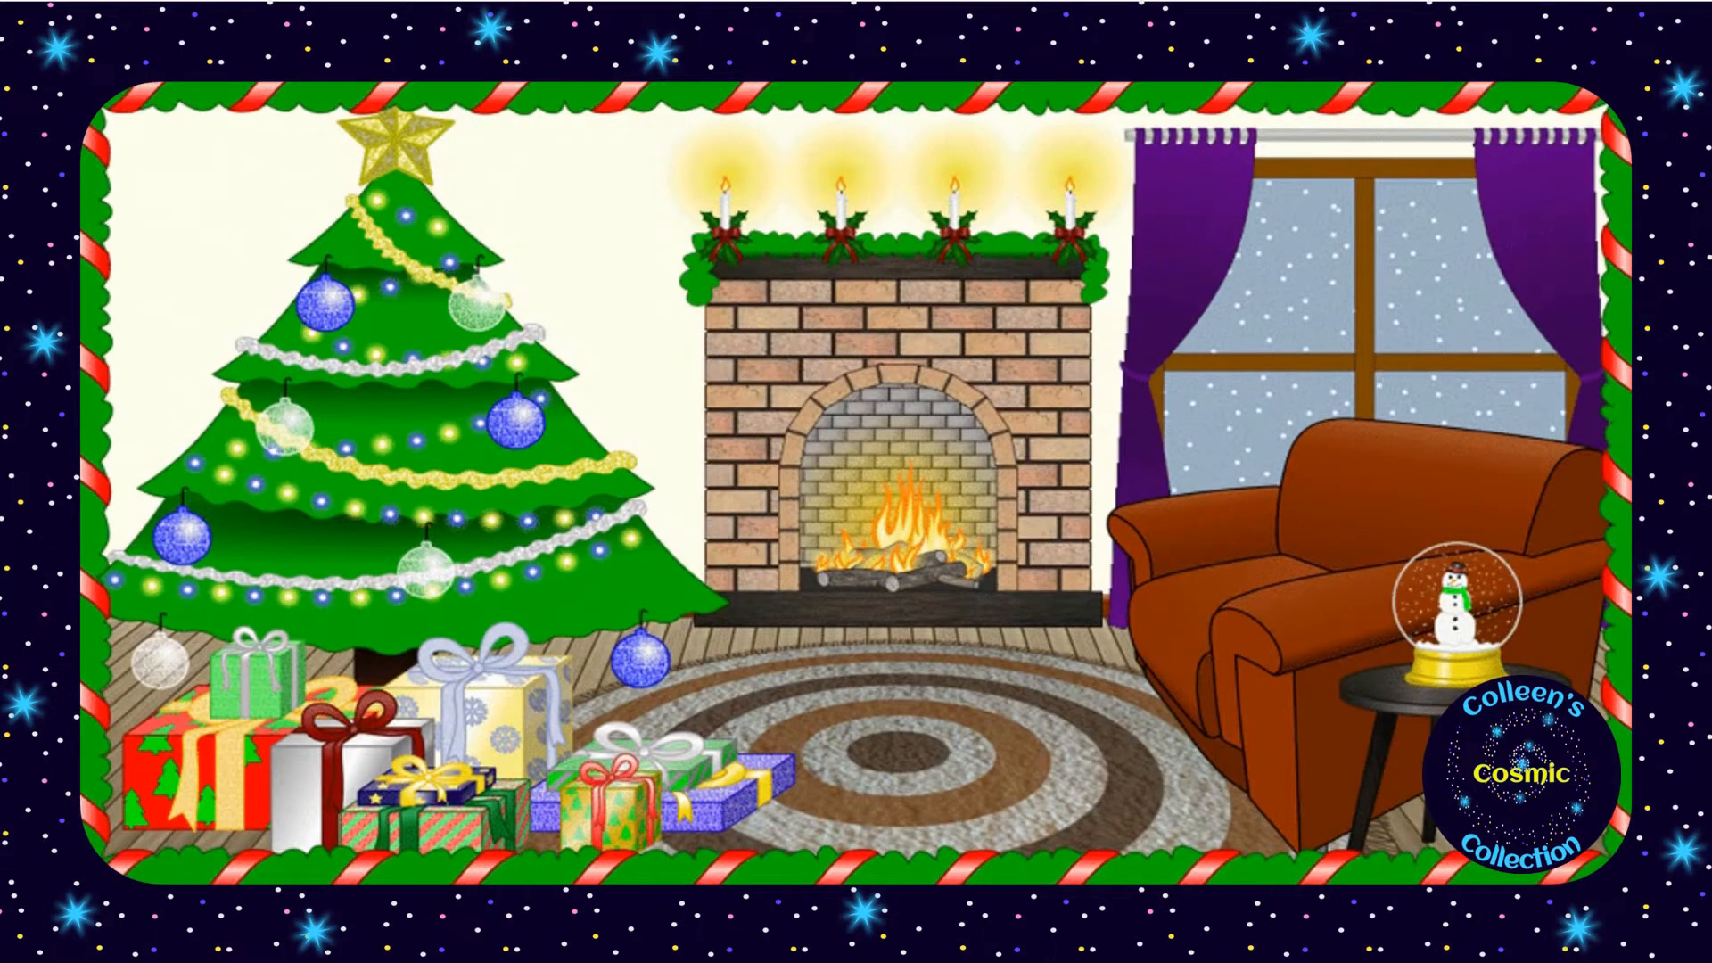
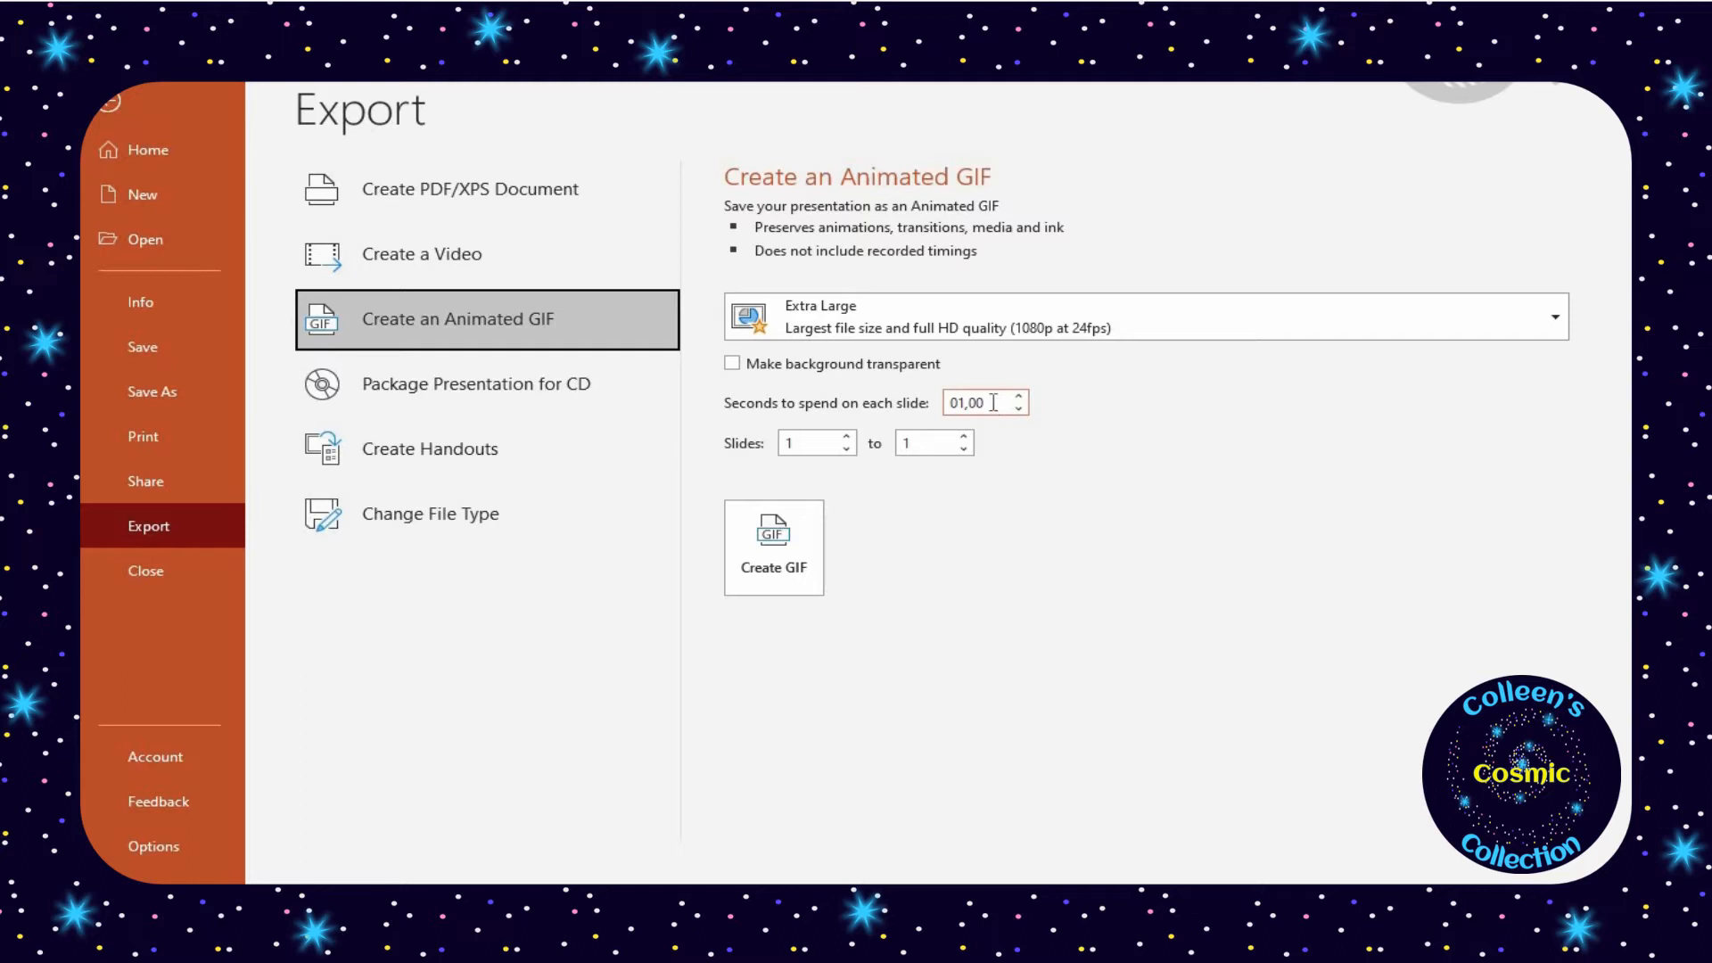
Set the time spent on each slide to 05:00,00 for the Extra Large animated GIF export
{"action": "left_click", "coordinate": [996, 404]}
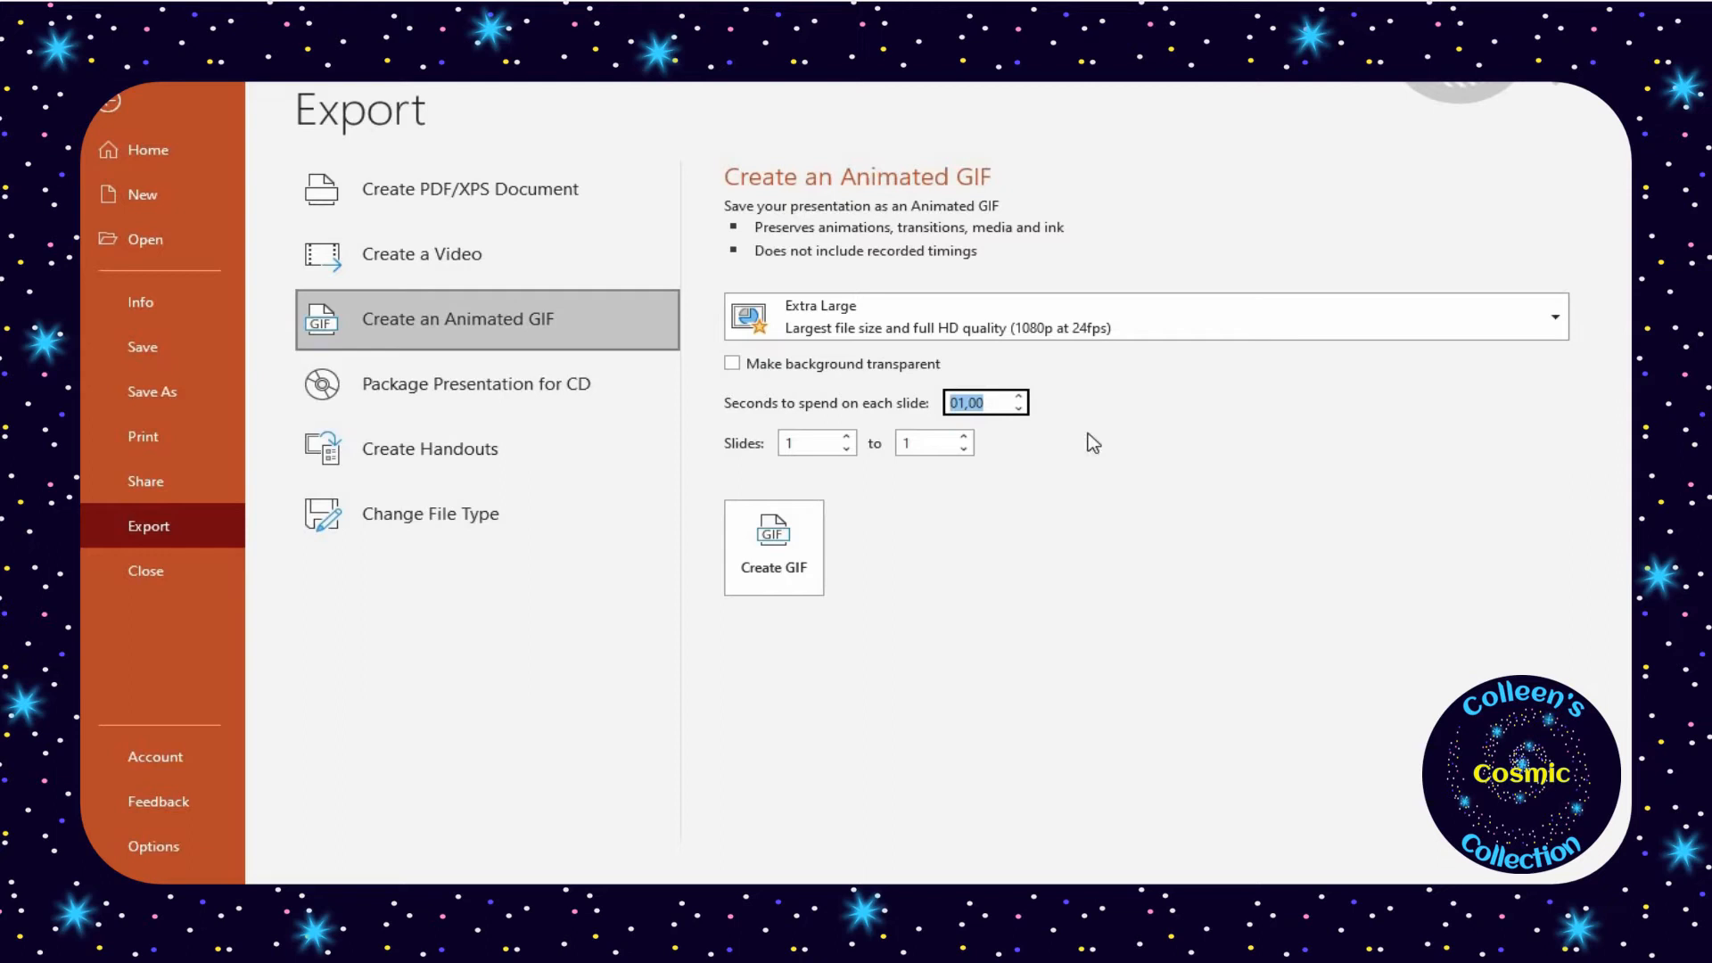
{"action": "type", "text": "5:00"}
{"action": "left_click", "coordinate": [1055, 532]}
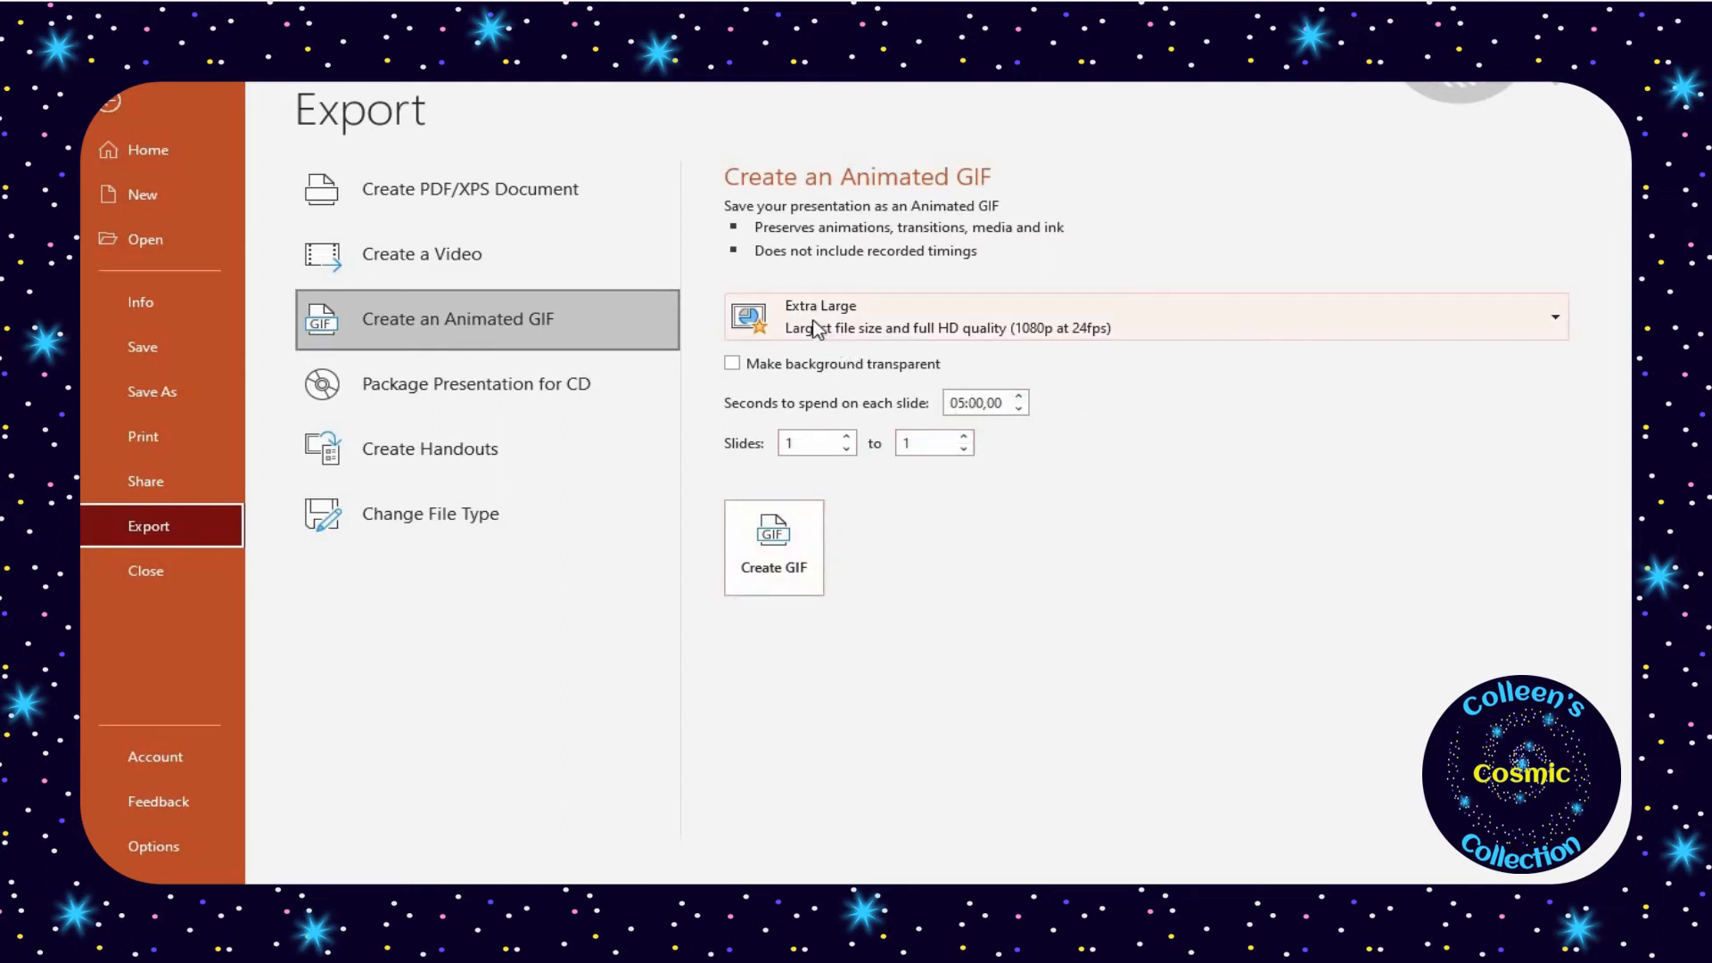
Create the animated GIF of the hourglass slide and save it as Hourglass.gif in the Demo clipart folder
{"action": "left_click", "coordinate": [784, 559]}
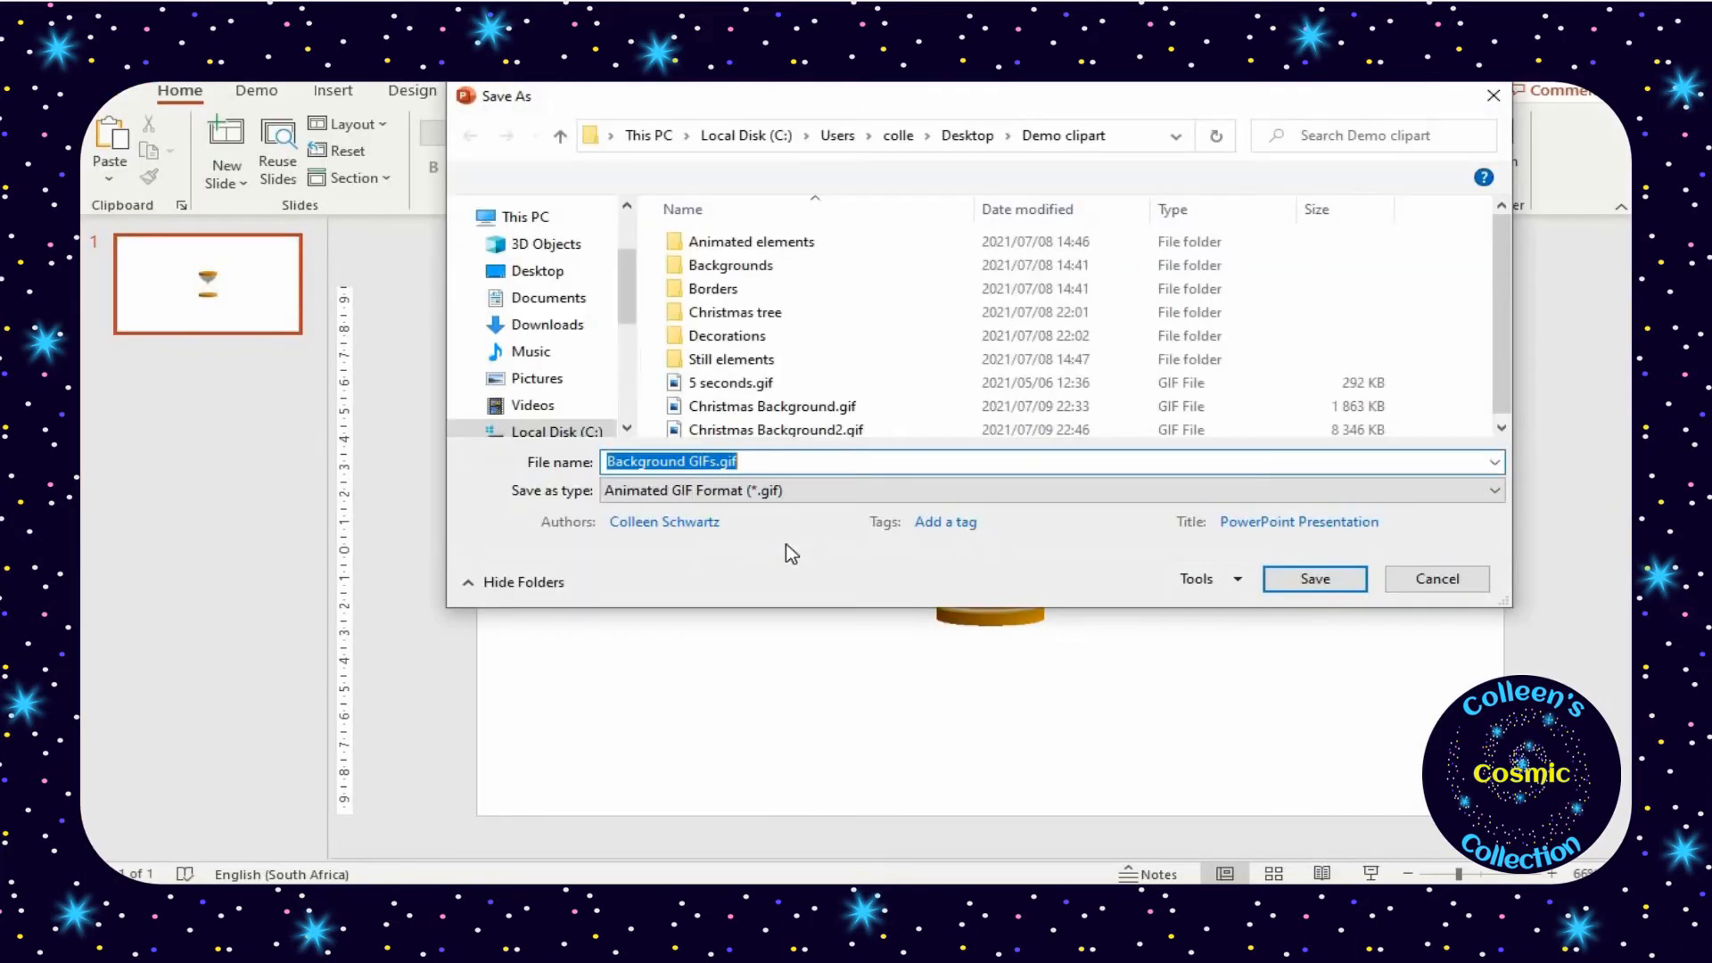
{"action": "left_click", "coordinate": [714, 461]}
{"action": "left_click_drag", "start_coordinate": [711, 461], "coordinate": [600, 472]}
{"action": "key", "text": "BackSpace"}
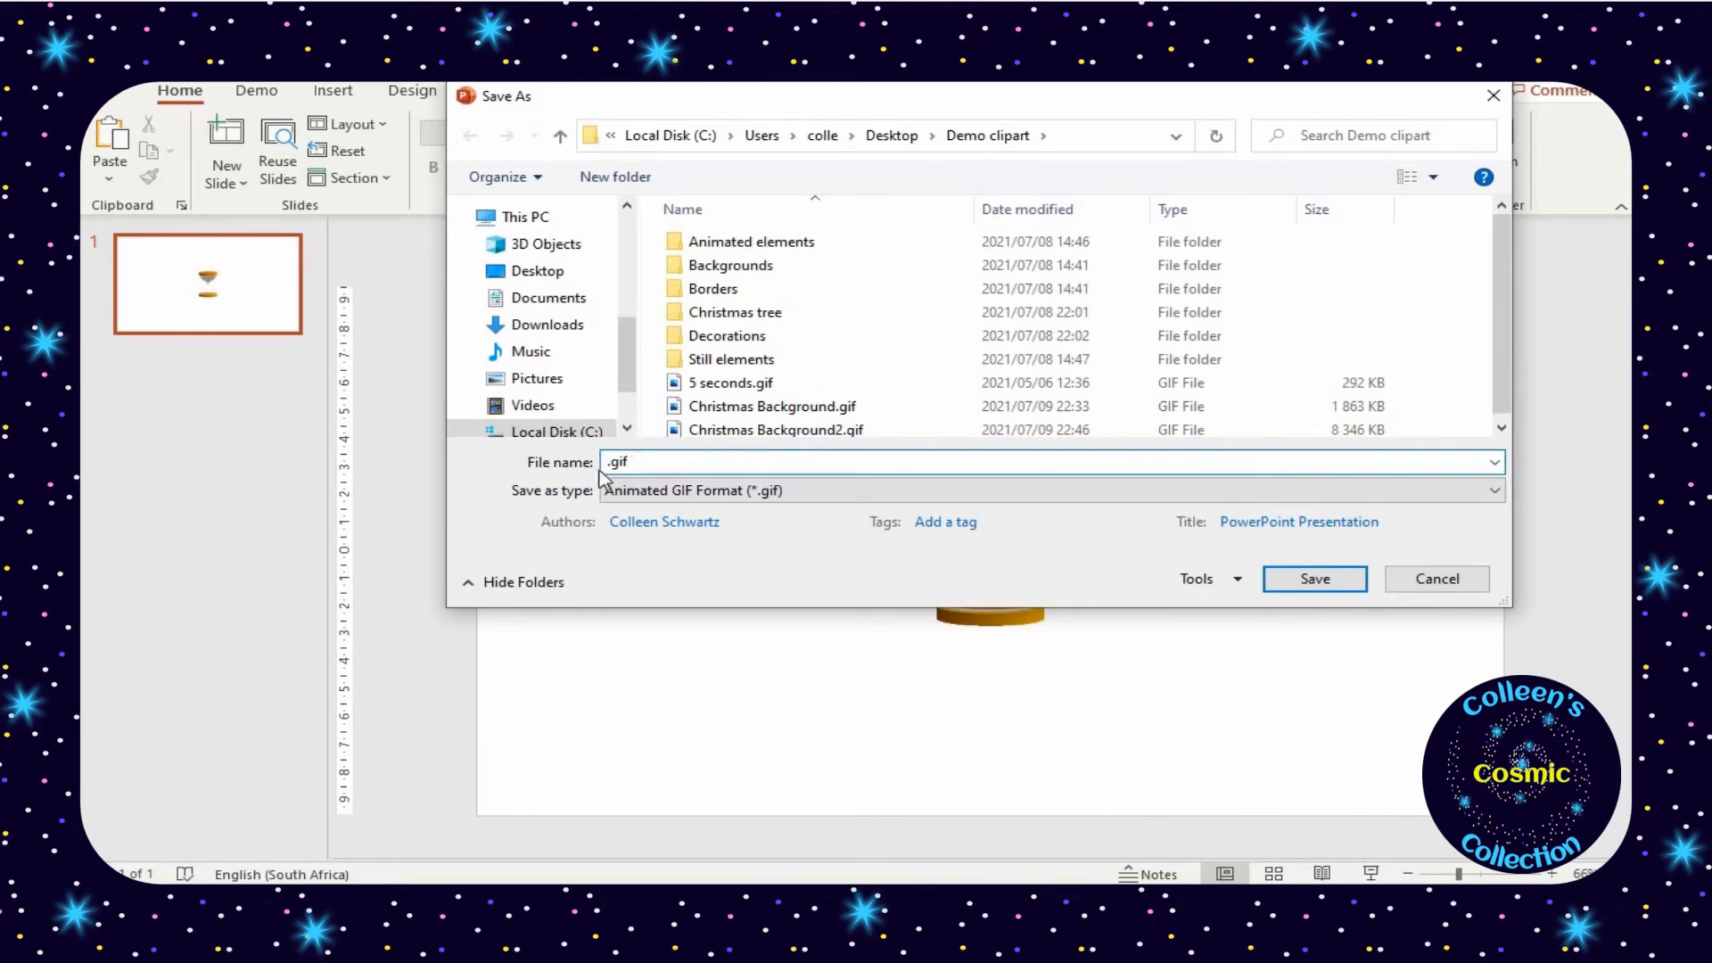
{"action": "type", "text": "Hourglass"}
{"action": "key", "text": "Return"}
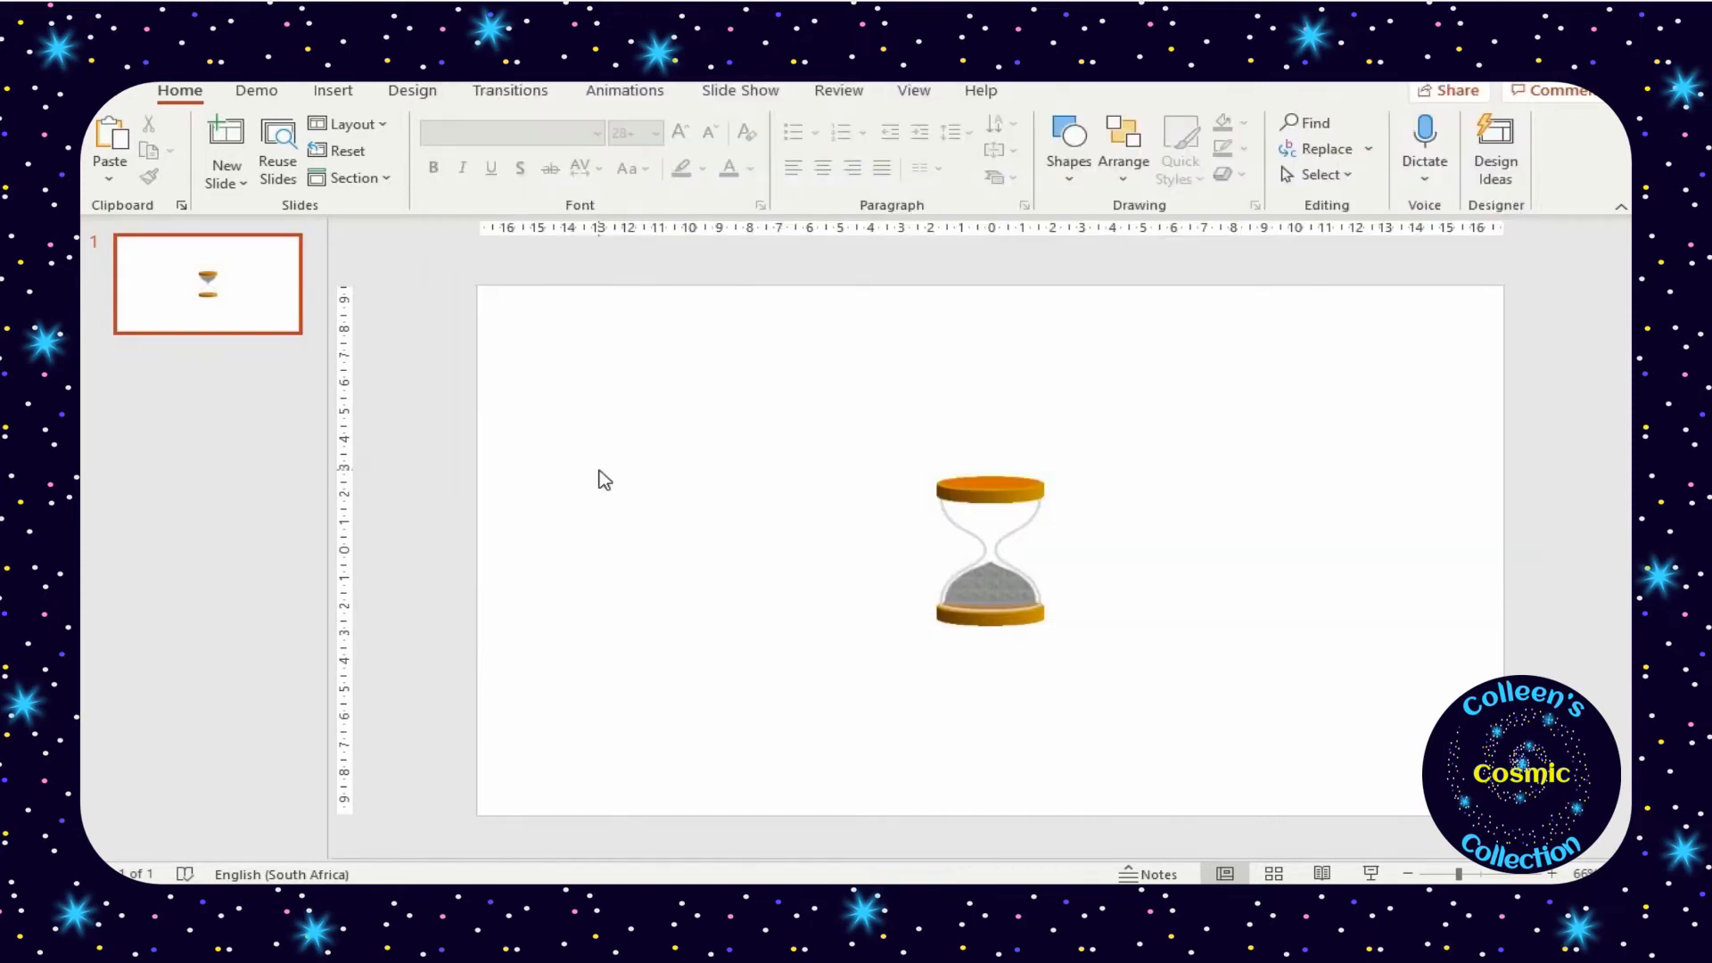